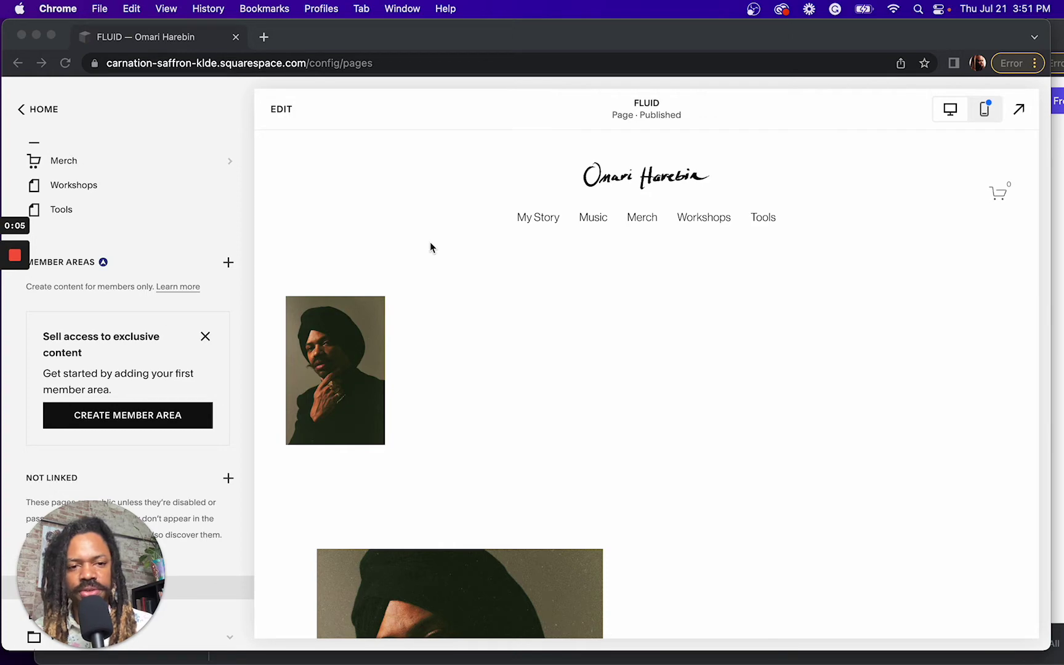
- Focus the browser window and enter the editor for the FLUID page
{"action": "left_click", "coordinate": [281, 111]}
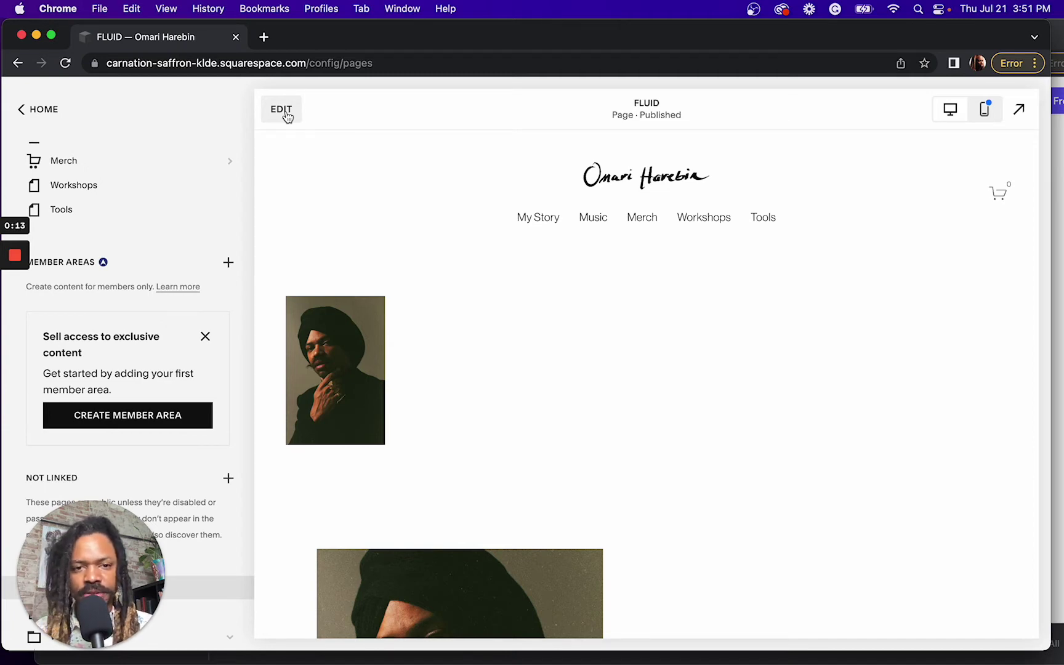
{"action": "left_click", "coordinate": [286, 115]}
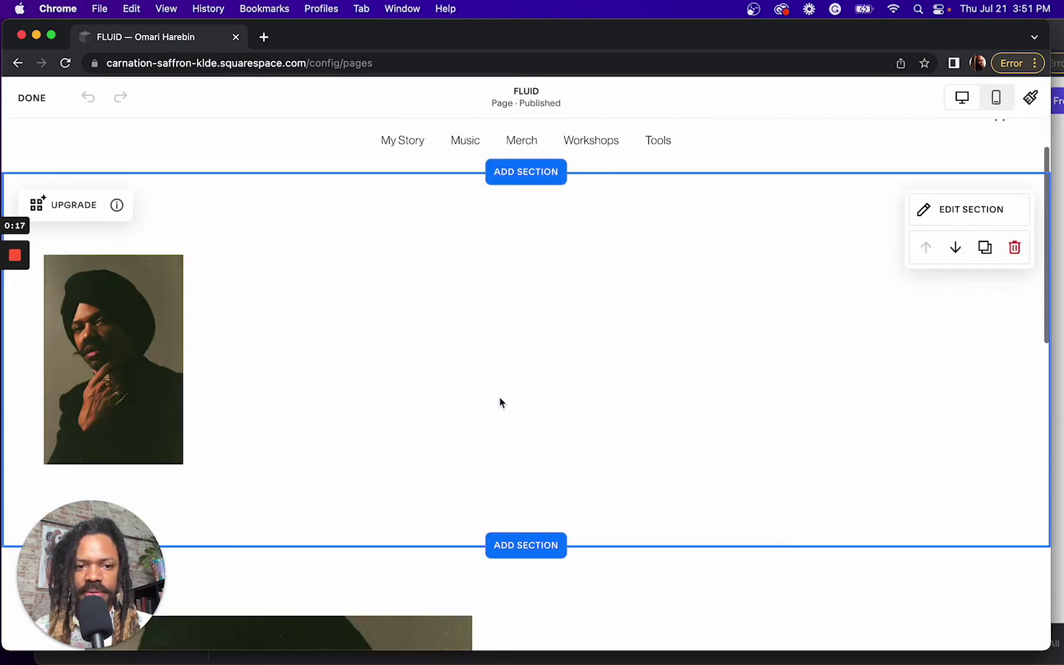
- Drag the upper portrait image block's right edge far rightward to widen it
{"action": "scroll", "coordinate": [500, 398], "scroll_direction": "down", "scroll_amount": 3}
{"action": "scroll", "coordinate": [435, 344], "scroll_direction": "down", "scroll_amount": 5}
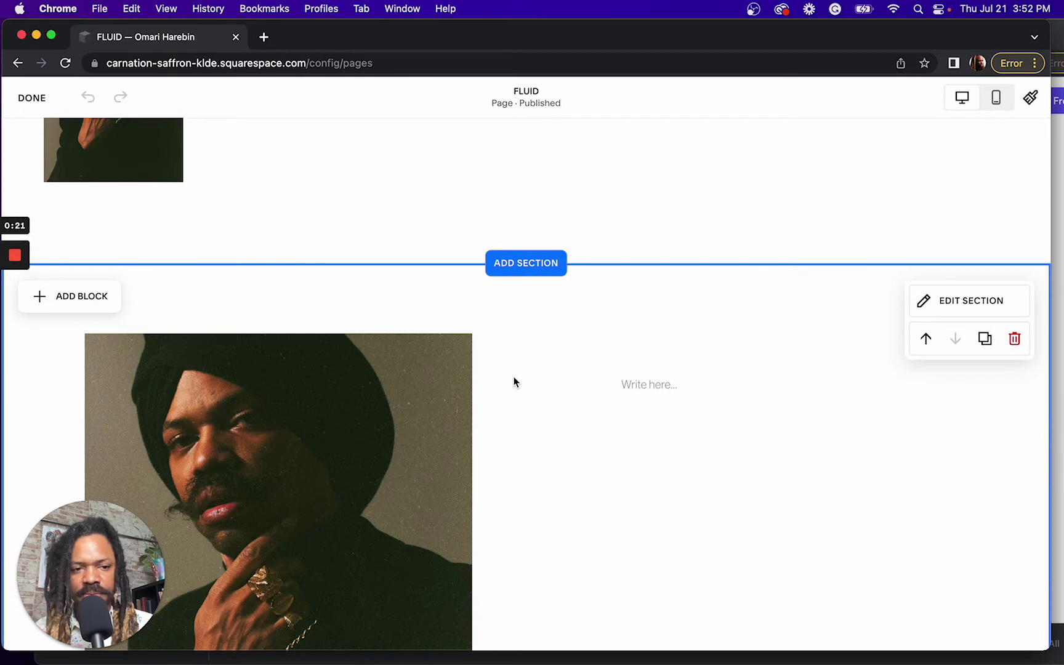
{"action": "scroll", "coordinate": [514, 377], "scroll_direction": "up", "scroll_amount": 5}
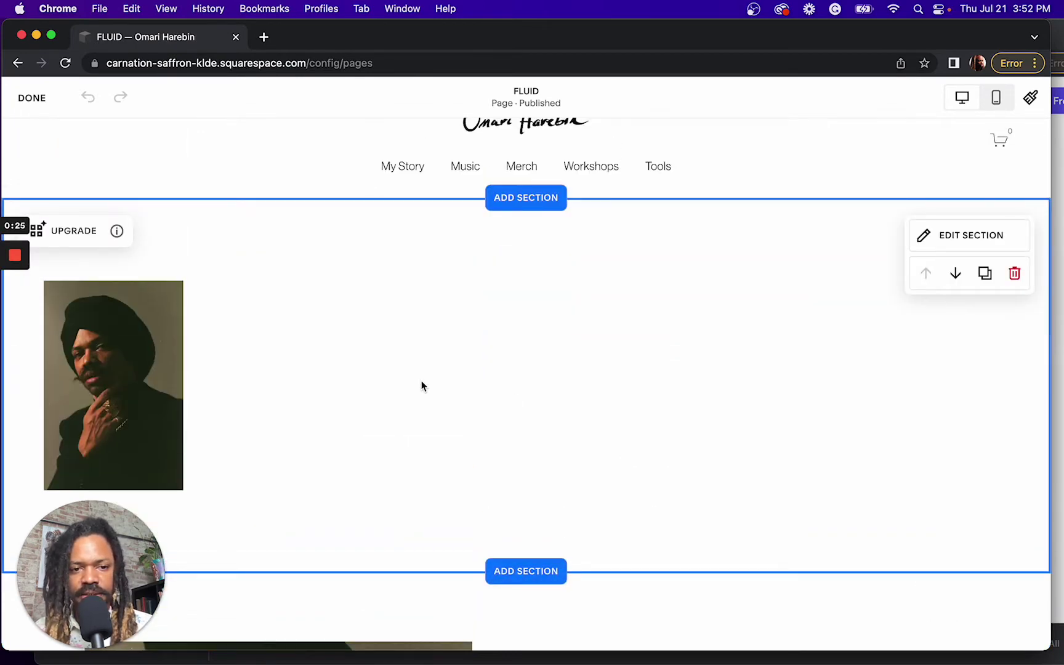
{"action": "scroll", "coordinate": [421, 382], "scroll_direction": "down", "scroll_amount": 3}
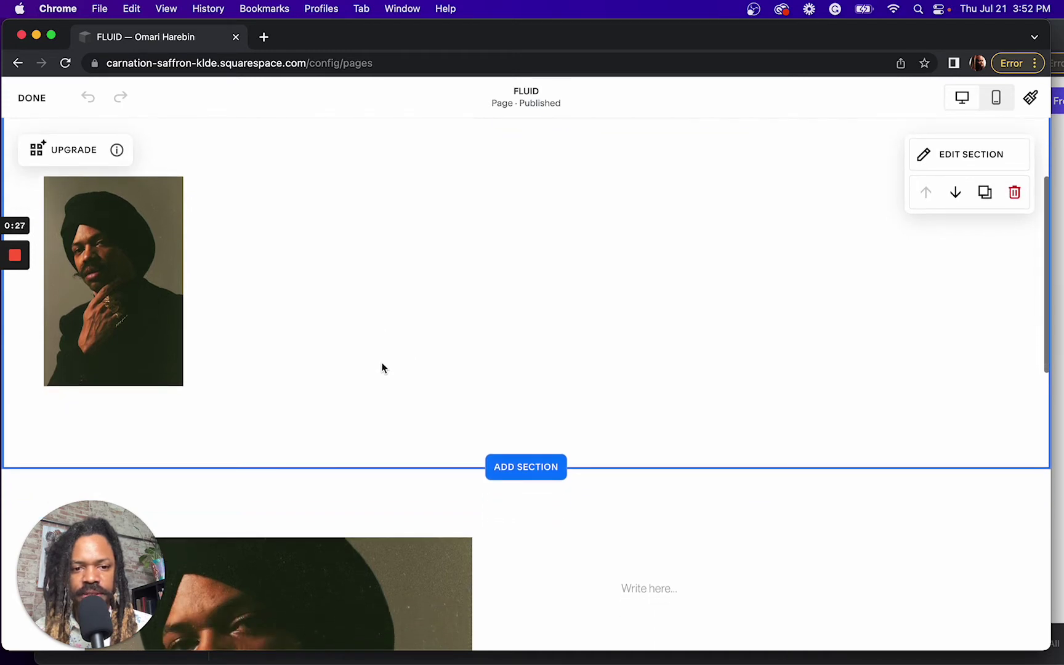
{"action": "scroll", "coordinate": [382, 368], "scroll_direction": "up", "scroll_amount": 1}
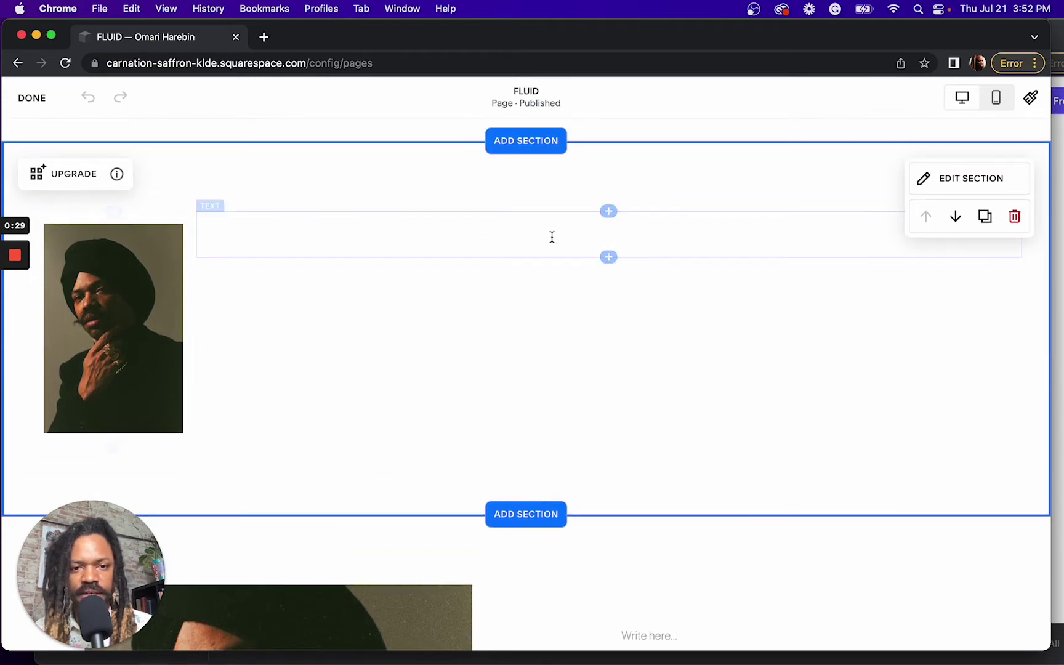
{"action": "scroll", "coordinate": [308, 267], "scroll_direction": "up", "scroll_amount": 3}
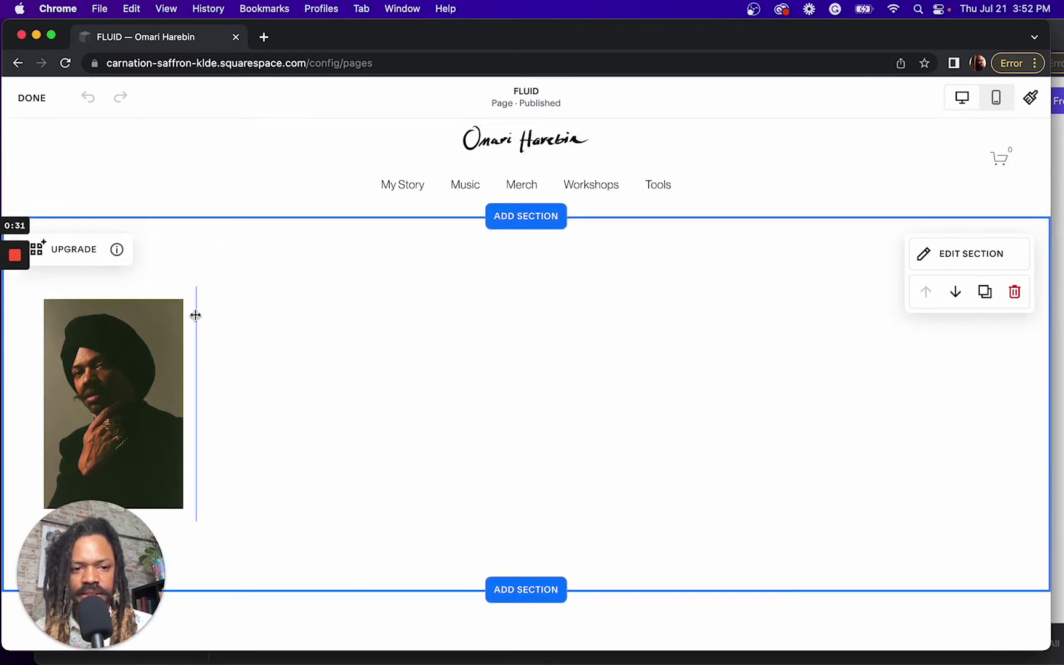
{"action": "left_click_drag", "start_coordinate": [197, 314], "coordinate": [413, 323]}
{"action": "scroll", "coordinate": [611, 399], "scroll_direction": "down", "scroll_amount": 5}
{"action": "scroll", "coordinate": [610, 405], "scroll_direction": "up", "scroll_amount": 3}
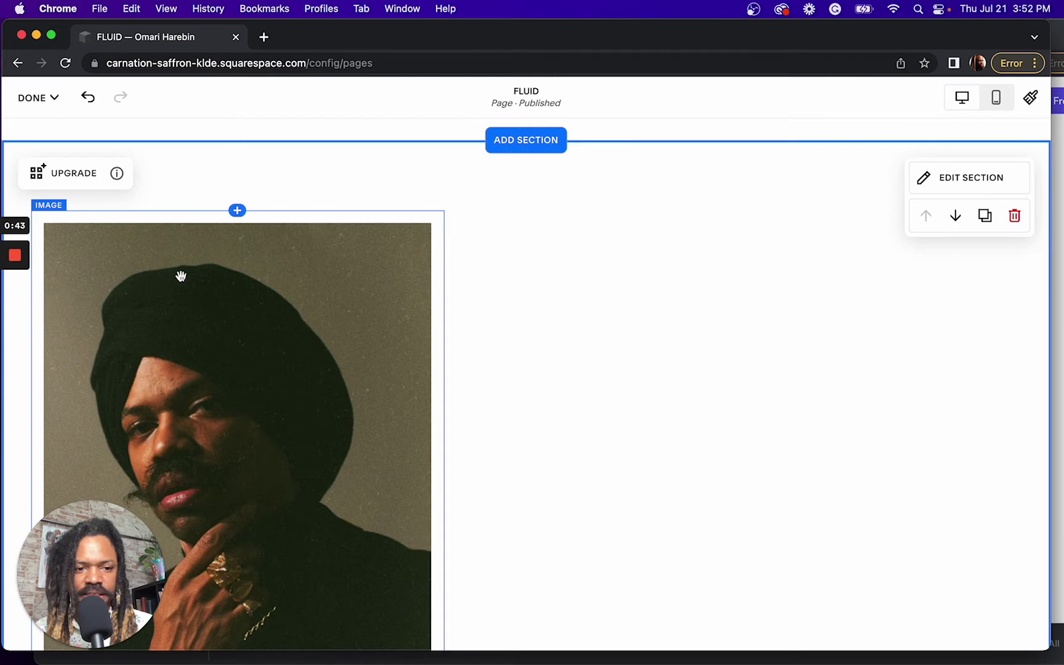
{"action": "scroll", "coordinate": [292, 348], "scroll_direction": "down", "scroll_amount": 10}
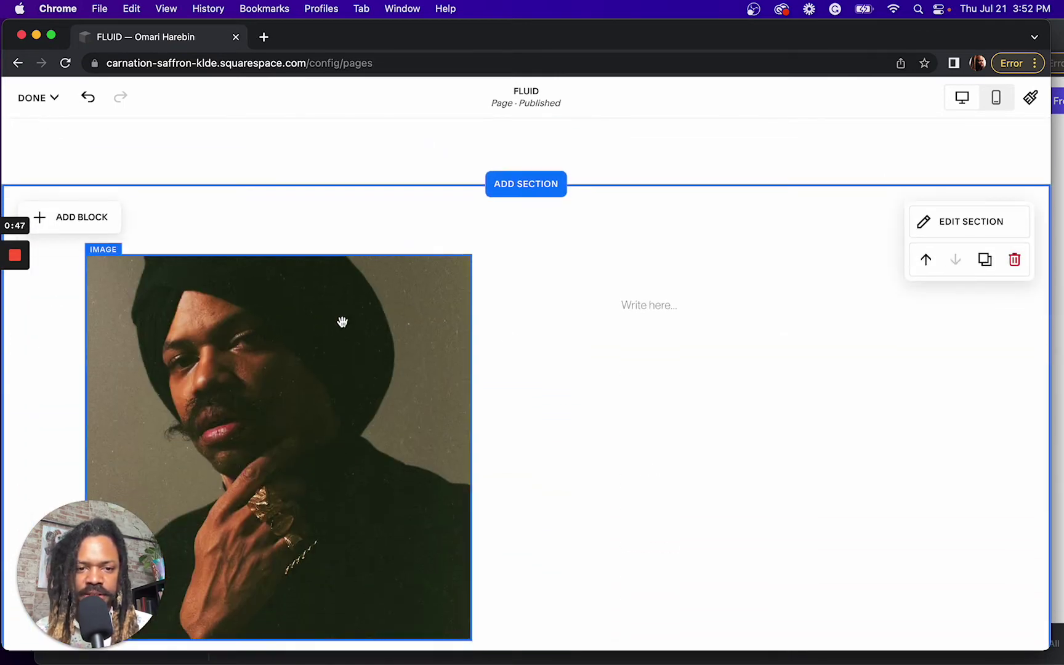
- Resize and reposition the second image into a tall, narrow portrait up and to the right
{"action": "scroll", "coordinate": [342, 321], "scroll_direction": "down", "scroll_amount": 3}
{"action": "left_click_drag", "start_coordinate": [343, 322], "coordinate": [393, 399]}
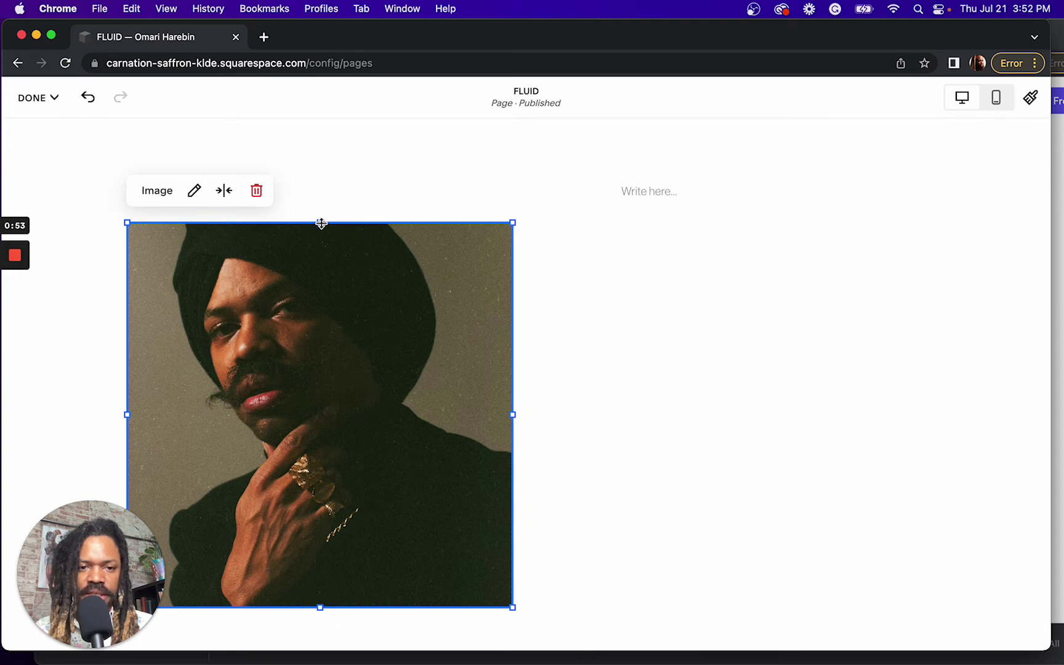
{"action": "left_click_drag", "start_coordinate": [320, 223], "coordinate": [329, 174]}
{"action": "left_click_drag", "start_coordinate": [515, 393], "coordinate": [391, 376]}
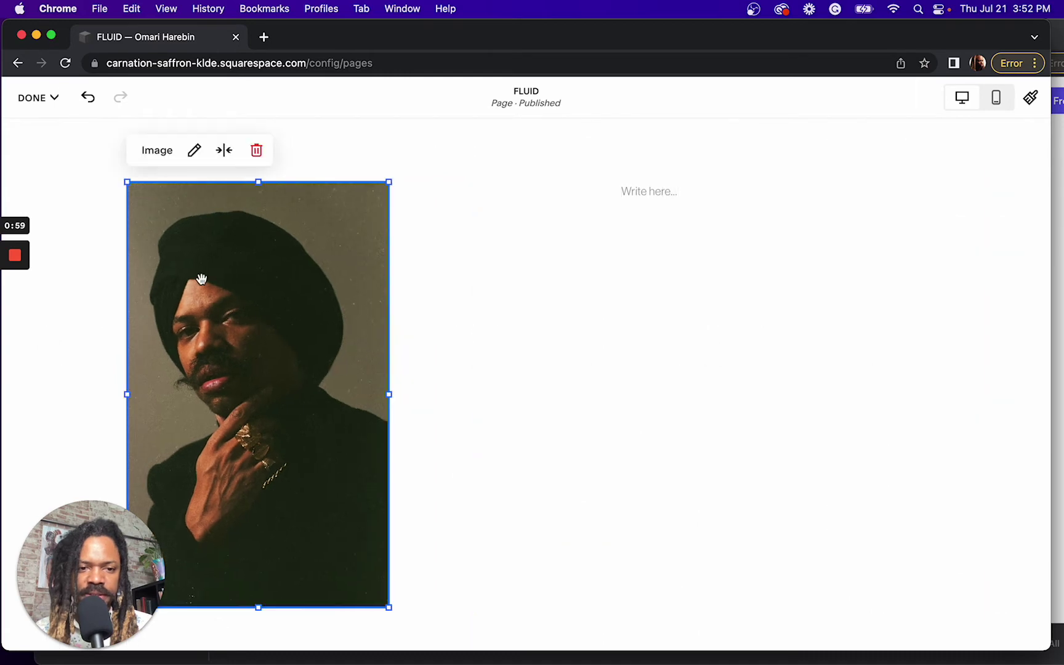
{"action": "left_click_drag", "start_coordinate": [203, 278], "coordinate": [473, 371]}
{"action": "scroll", "coordinate": [599, 366], "scroll_direction": "up", "scroll_amount": 2}
{"action": "left_click_drag", "start_coordinate": [377, 340], "coordinate": [382, 331]}
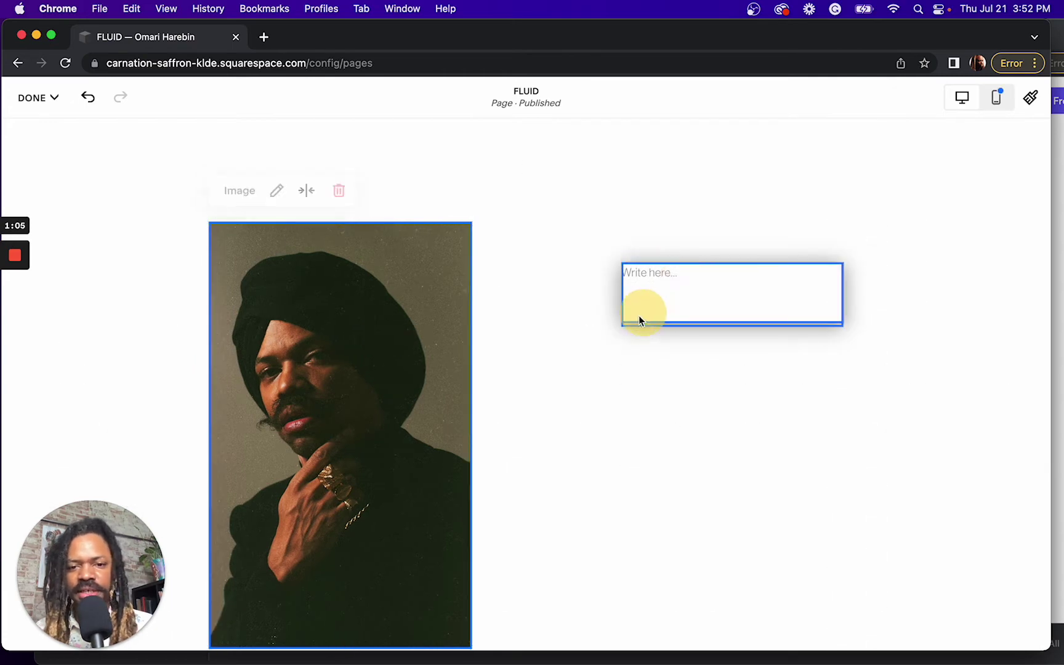
- Move the empty text block so it overlaps the portrait's right edge
{"action": "left_click_drag", "start_coordinate": [642, 304], "coordinate": [629, 356]}
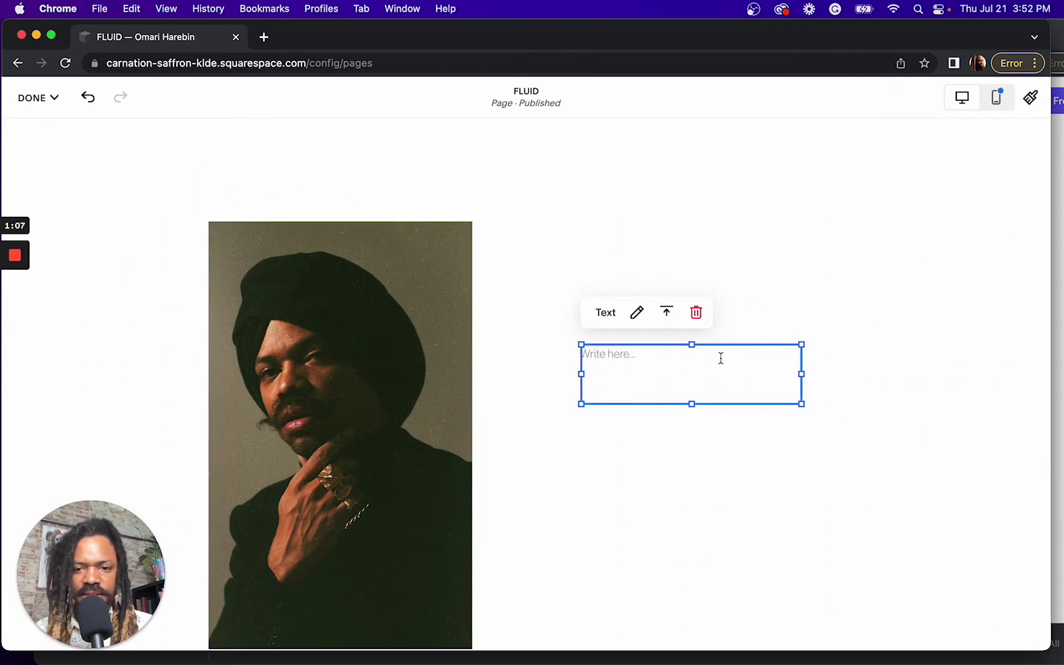
{"action": "scroll", "coordinate": [547, 461], "scroll_direction": "up", "scroll_amount": 2}
{"action": "scroll", "coordinate": [546, 460], "scroll_direction": "down", "scroll_amount": 5}
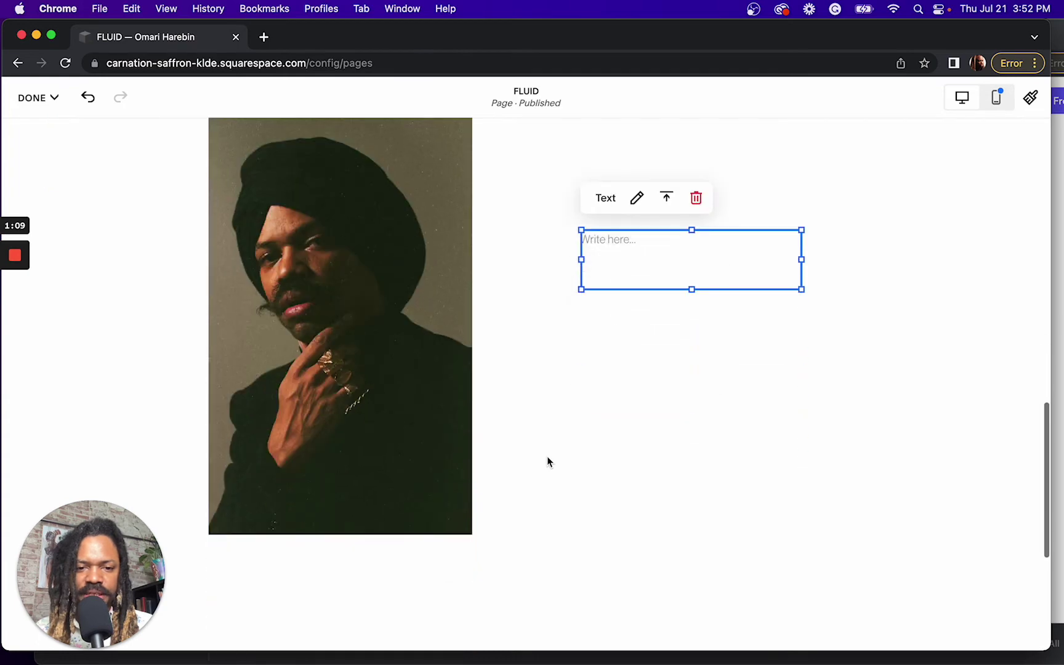
{"action": "scroll", "coordinate": [548, 462], "scroll_direction": "up", "scroll_amount": 2}
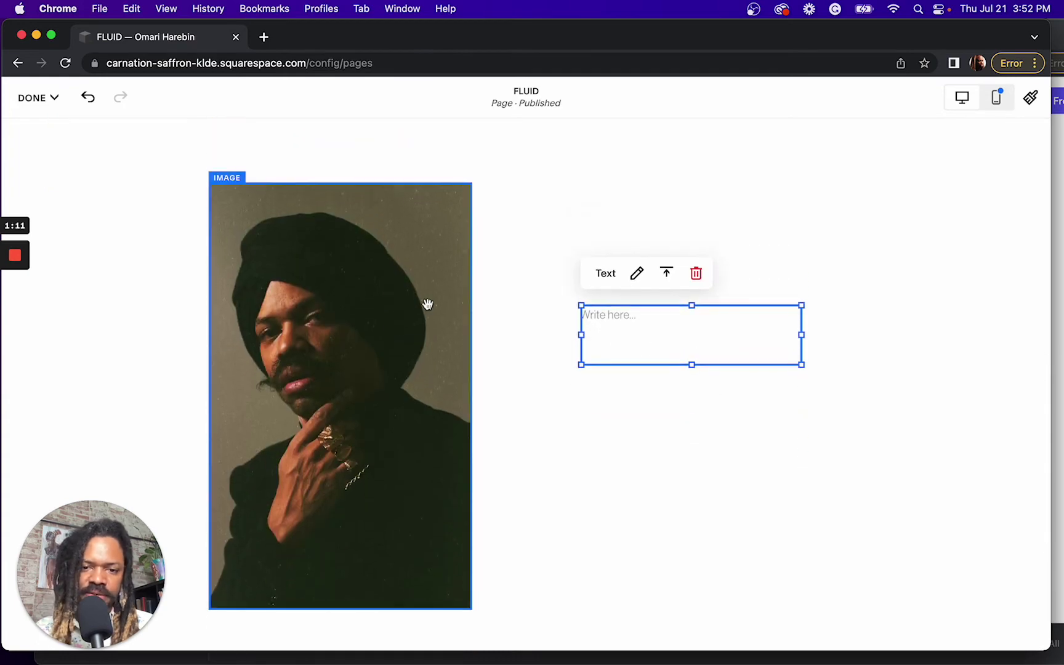
{"action": "left_click_drag", "start_coordinate": [718, 302], "coordinate": [542, 452]}
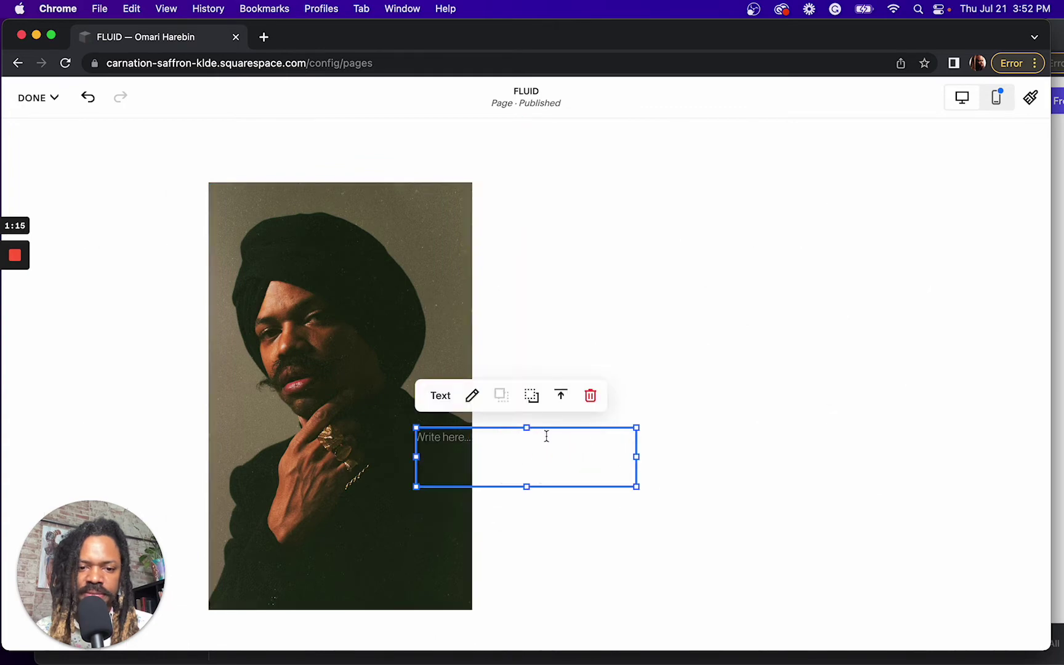
{"action": "left_click", "coordinate": [456, 442]}
- Enter 'What do I do them' in the text block, then open its design settings
{"action": "type", "text": "What do I"}
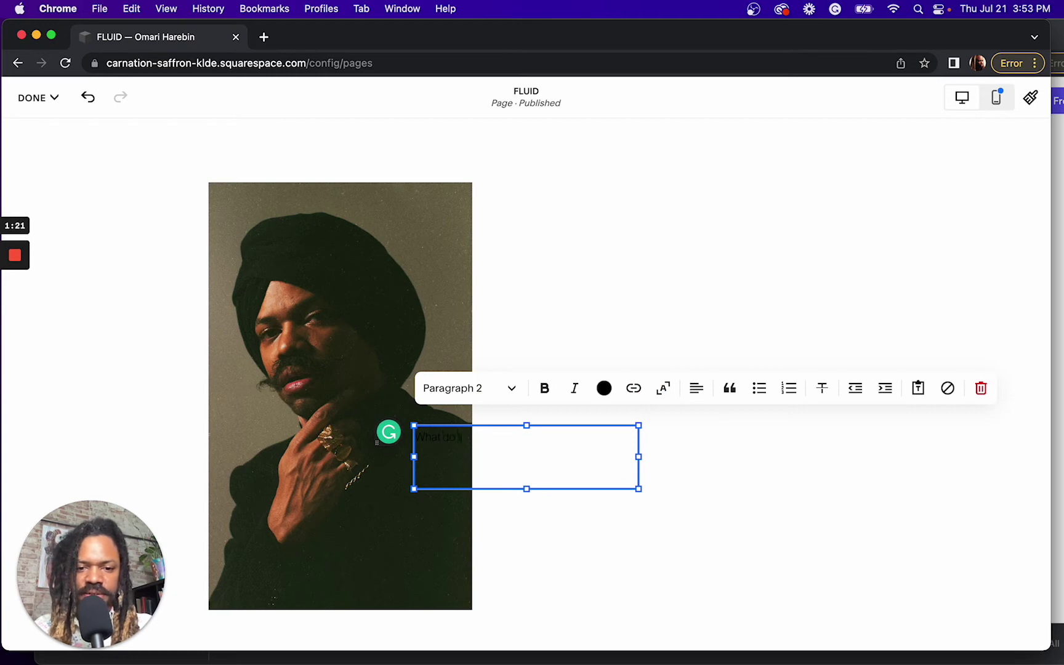
{"action": "type", "text": " do theme"}
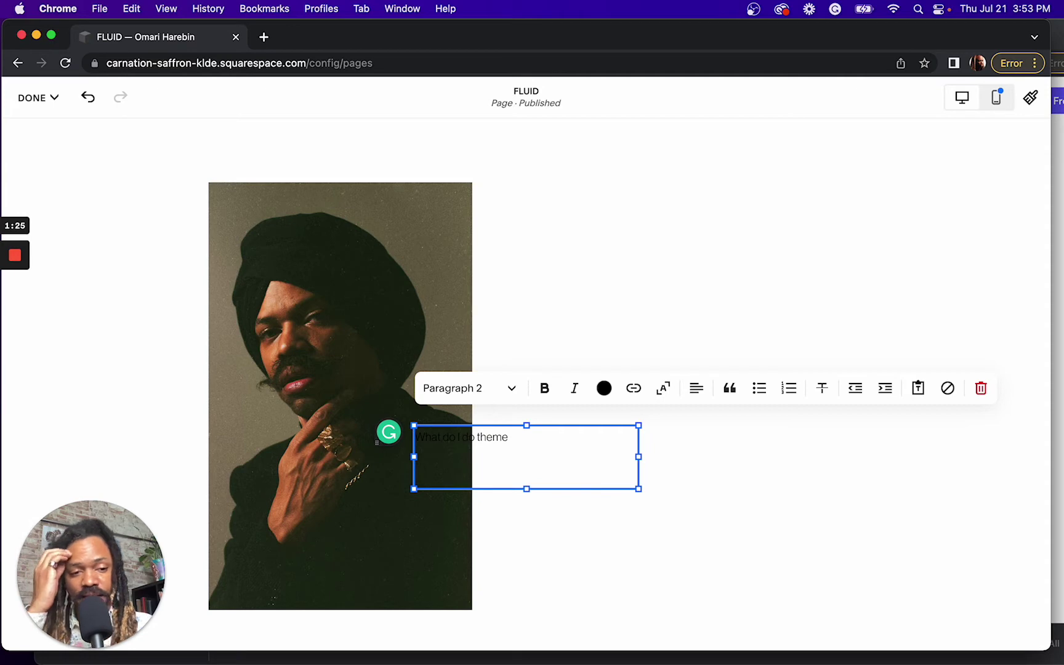
{"action": "key", "text": "BackSpace"}
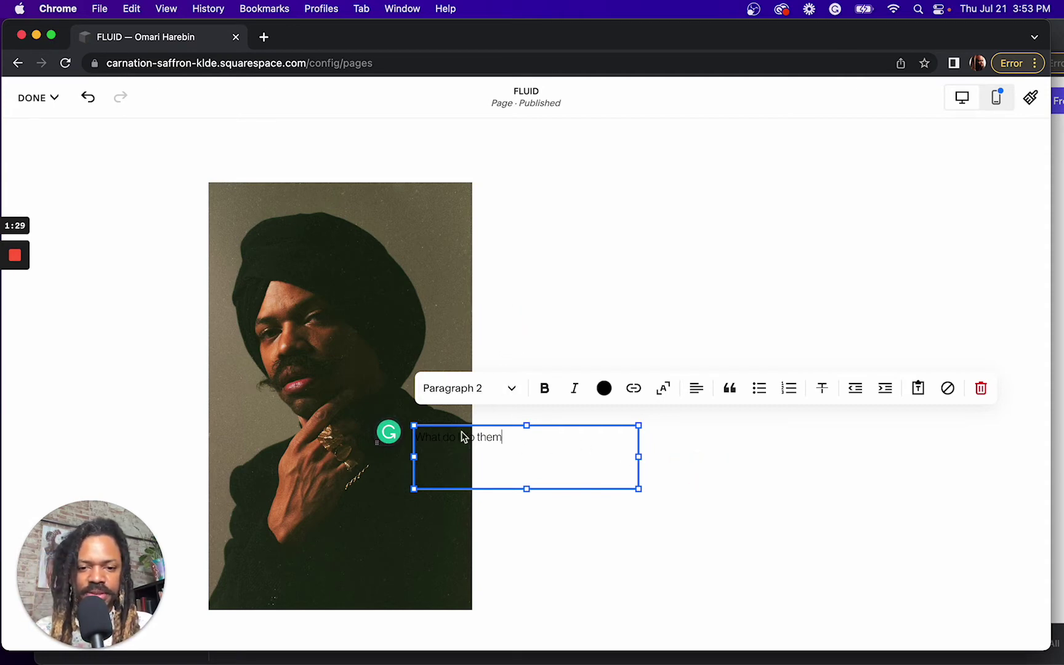
{"action": "key", "text": "Escape"}
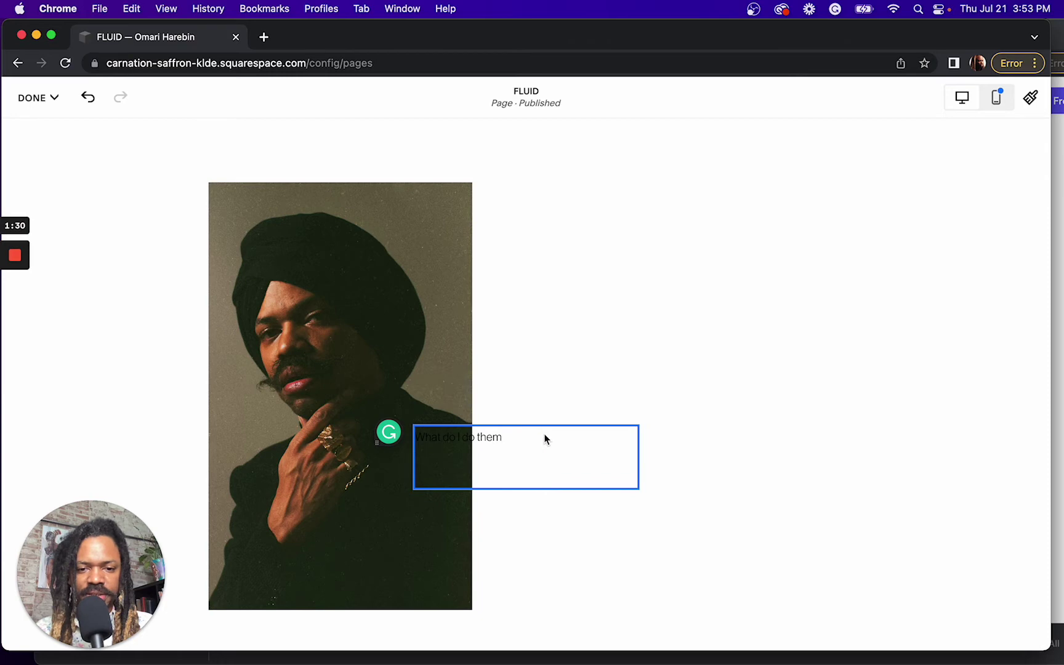
{"action": "left_click", "coordinate": [499, 429]}
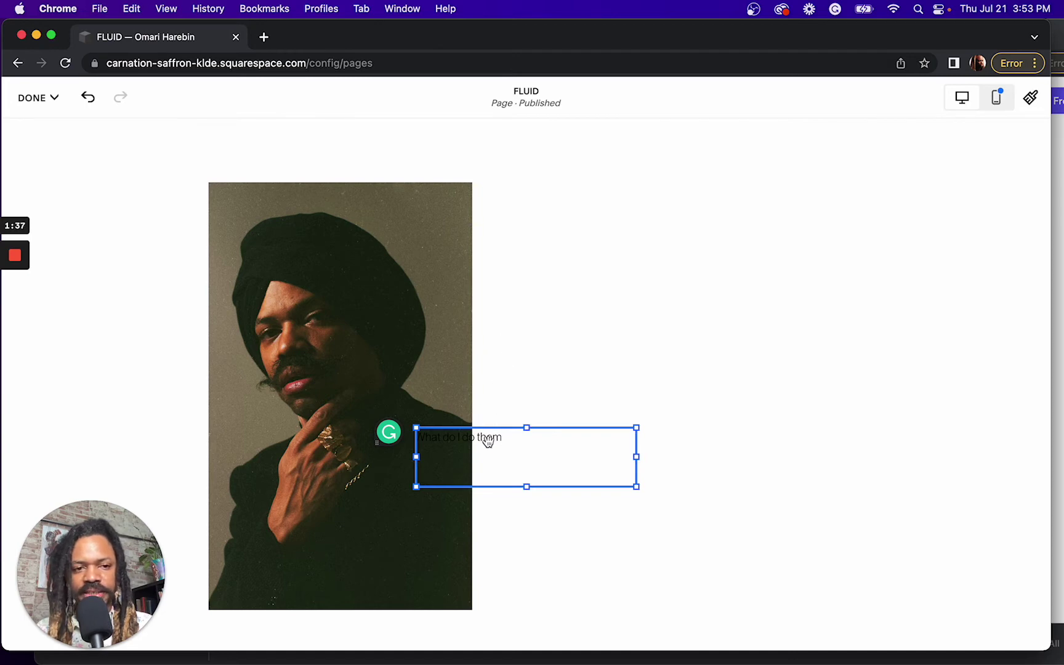
{"action": "left_click", "coordinate": [488, 438]}
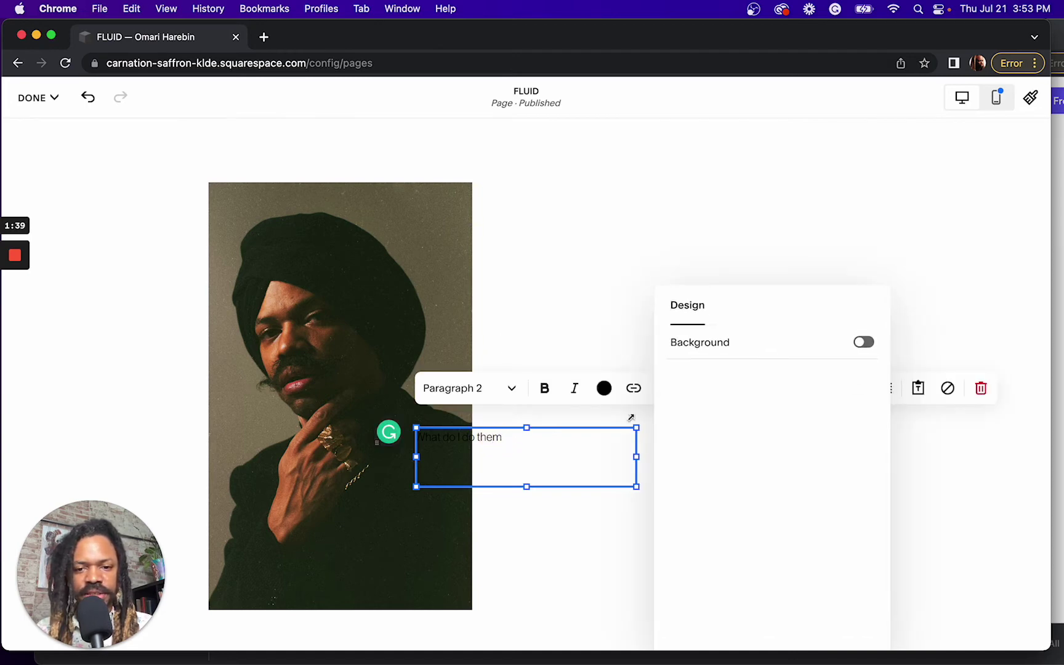
- Turn on the text block's background and drag it one grid row lower
{"action": "left_click", "coordinate": [862, 343]}
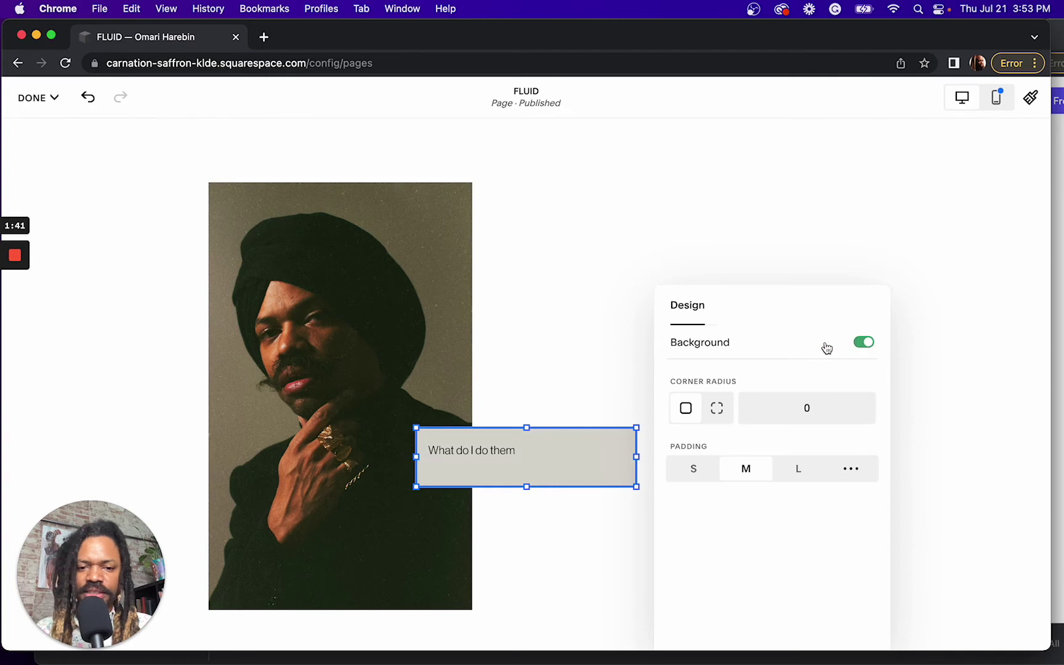
{"action": "left_click", "coordinate": [579, 360]}
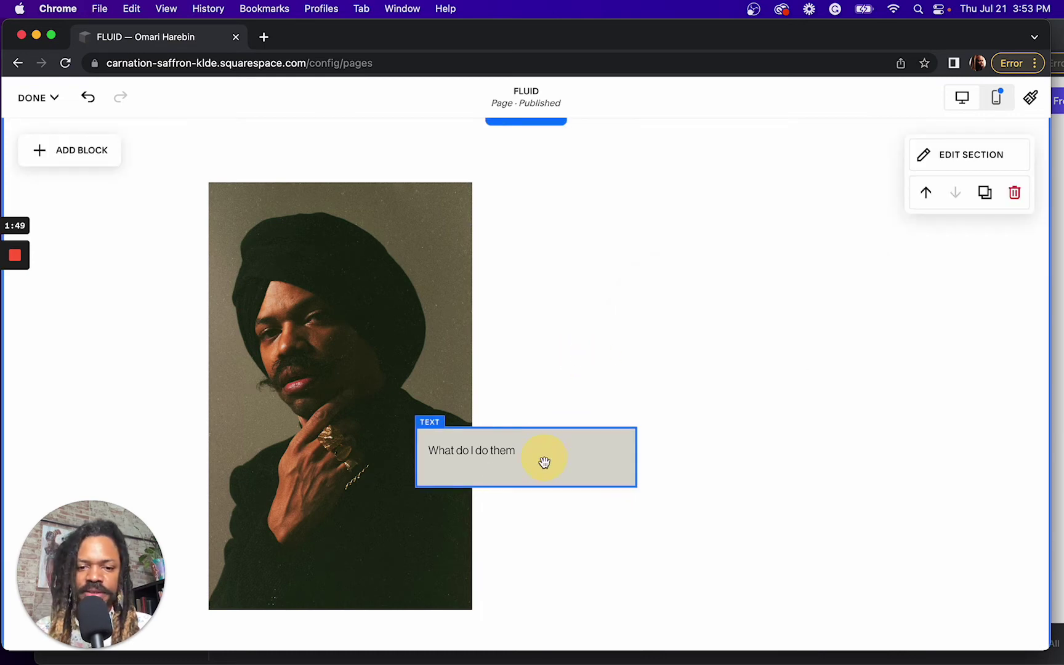
{"action": "left_click_drag", "start_coordinate": [545, 462], "coordinate": [537, 504]}
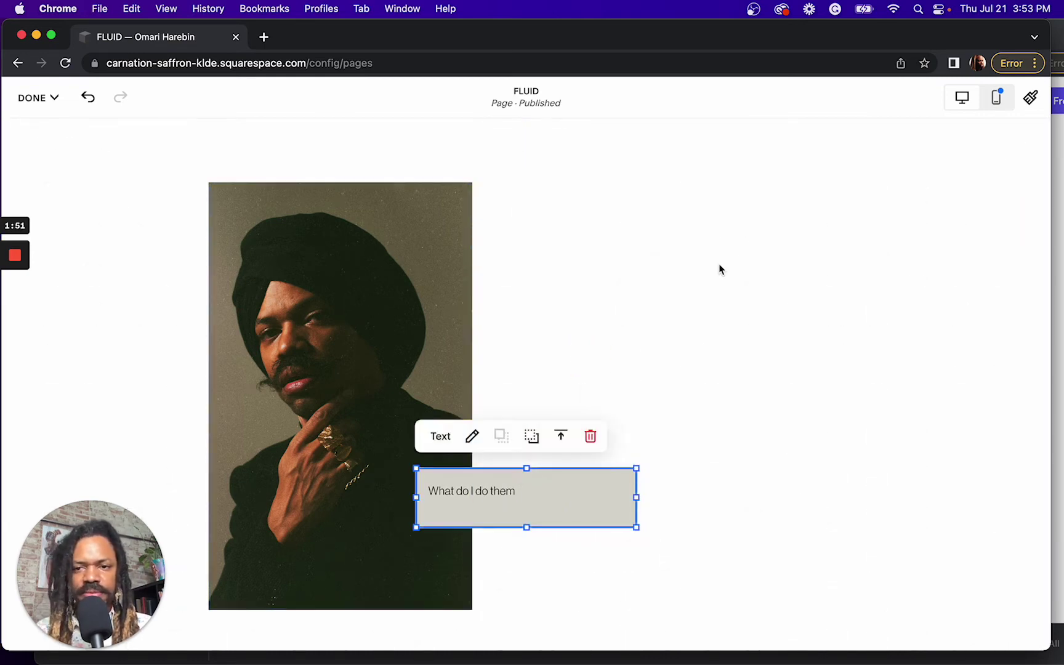
- Send the 'What do I do them' block backward behind the portrait, then forward again
{"action": "scroll", "coordinate": [782, 211], "scroll_direction": "up", "scroll_amount": 10}
{"action": "scroll", "coordinate": [782, 211], "scroll_direction": "down", "scroll_amount": 10}
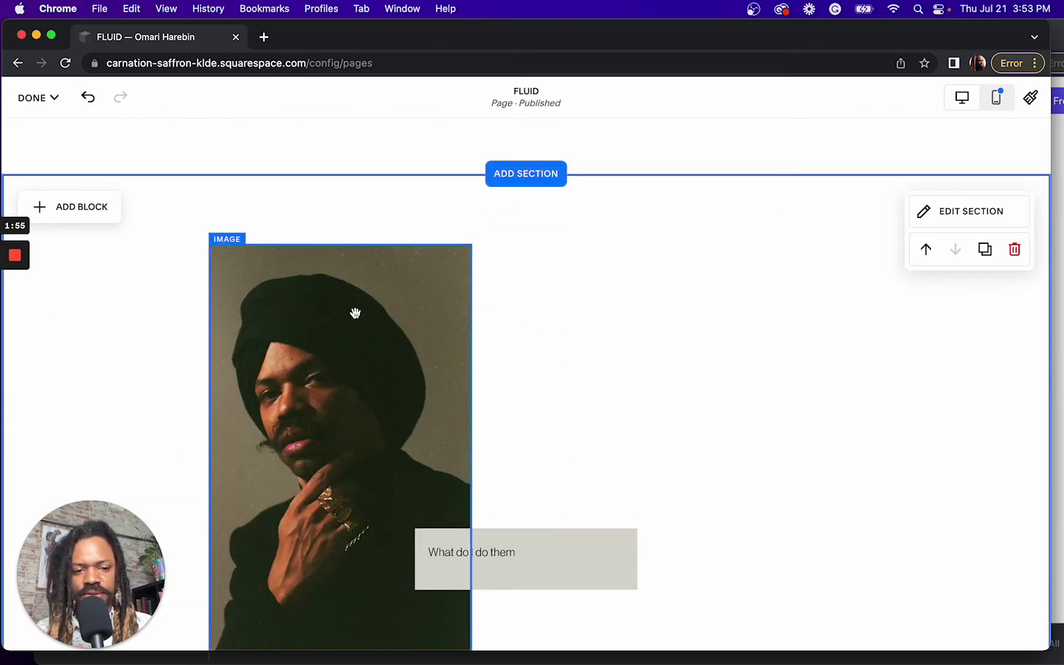
{"action": "left_click", "coordinate": [519, 553]}
{"action": "left_click", "coordinate": [566, 427]}
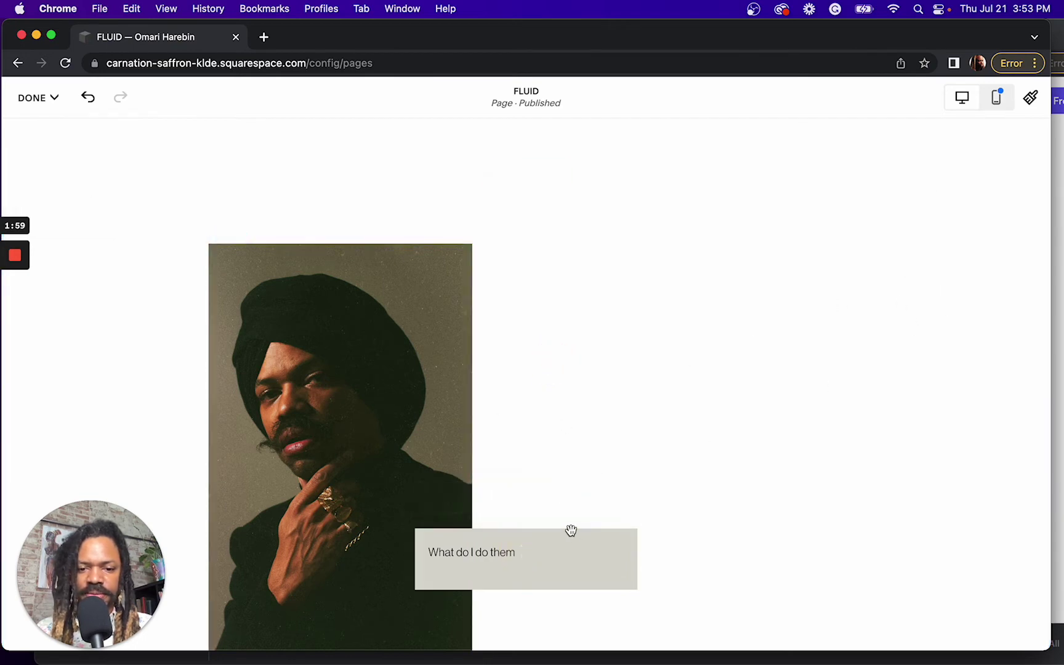
{"action": "left_click", "coordinate": [553, 544]}
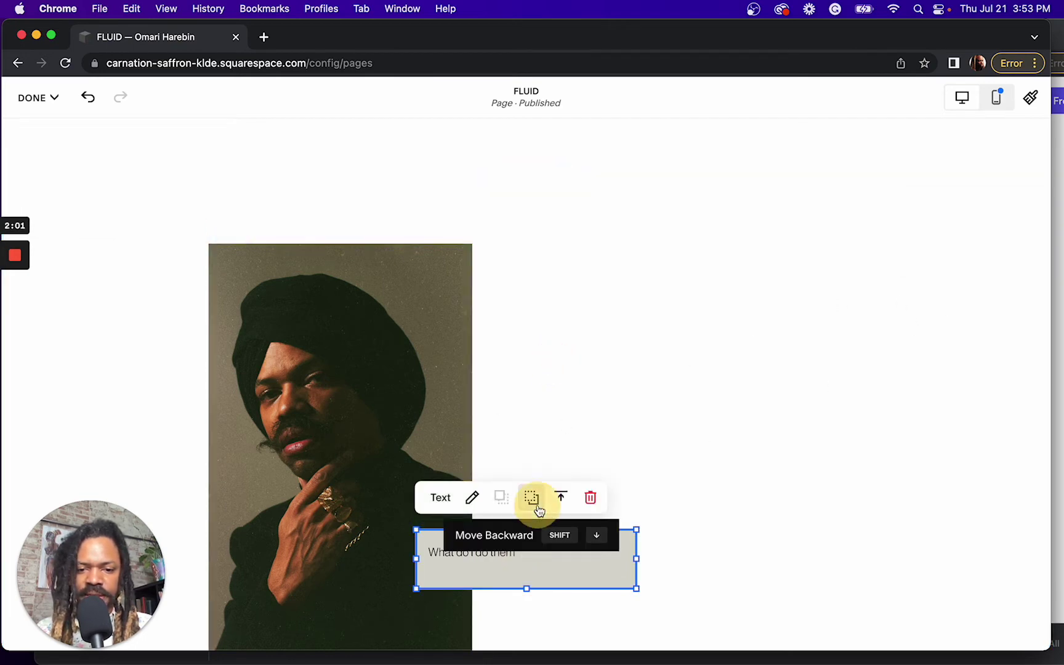
{"action": "left_click", "coordinate": [532, 501]}
{"action": "left_click", "coordinate": [501, 497]}
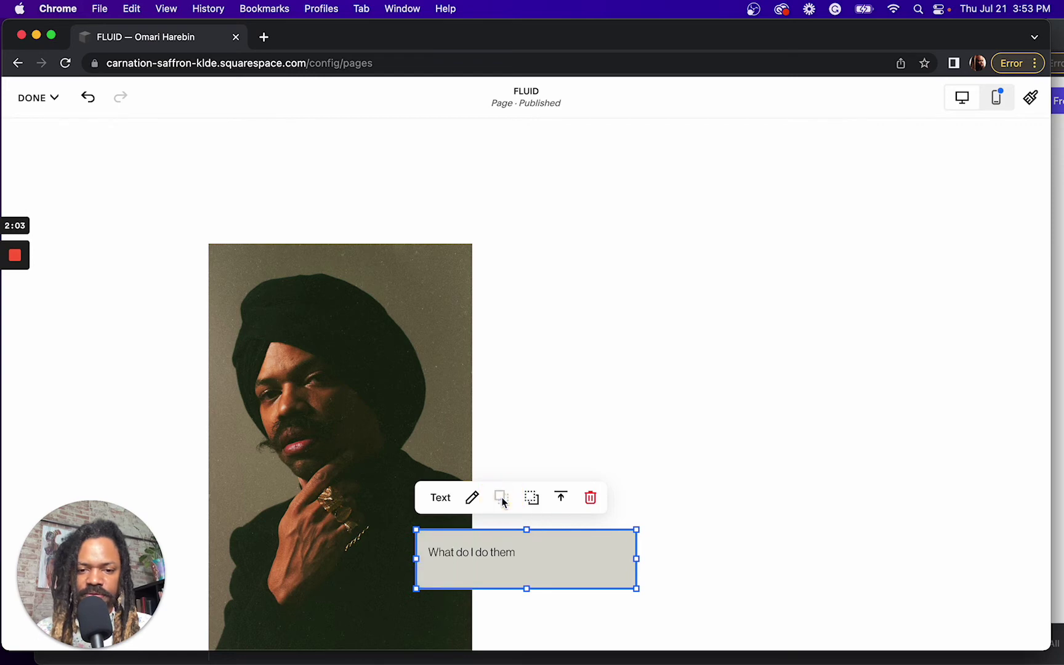
{"action": "left_click", "coordinate": [590, 381]}
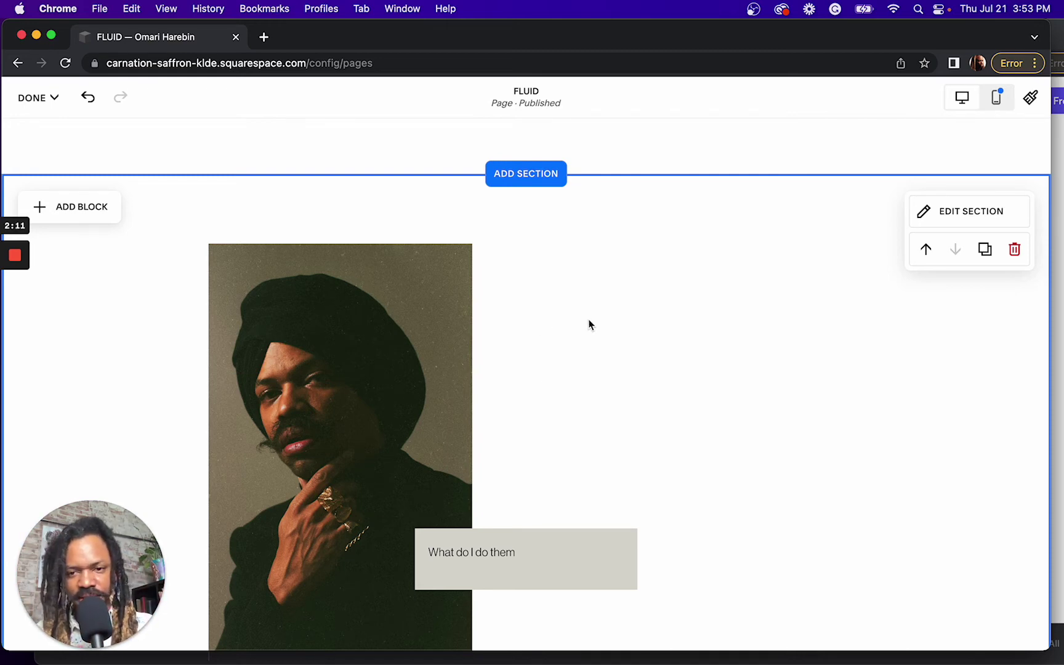
- In Mobile View, move the text block up onto the middle of the portrait
{"action": "left_click", "coordinate": [996, 98]}
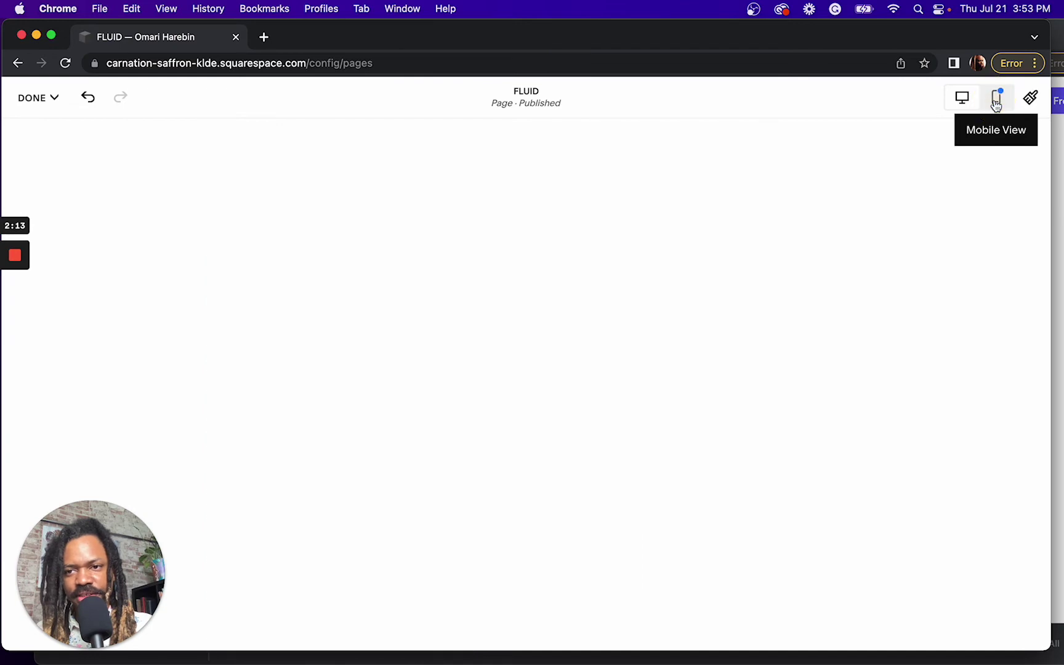
{"action": "scroll", "coordinate": [506, 317], "scroll_direction": "up", "scroll_amount": 5}
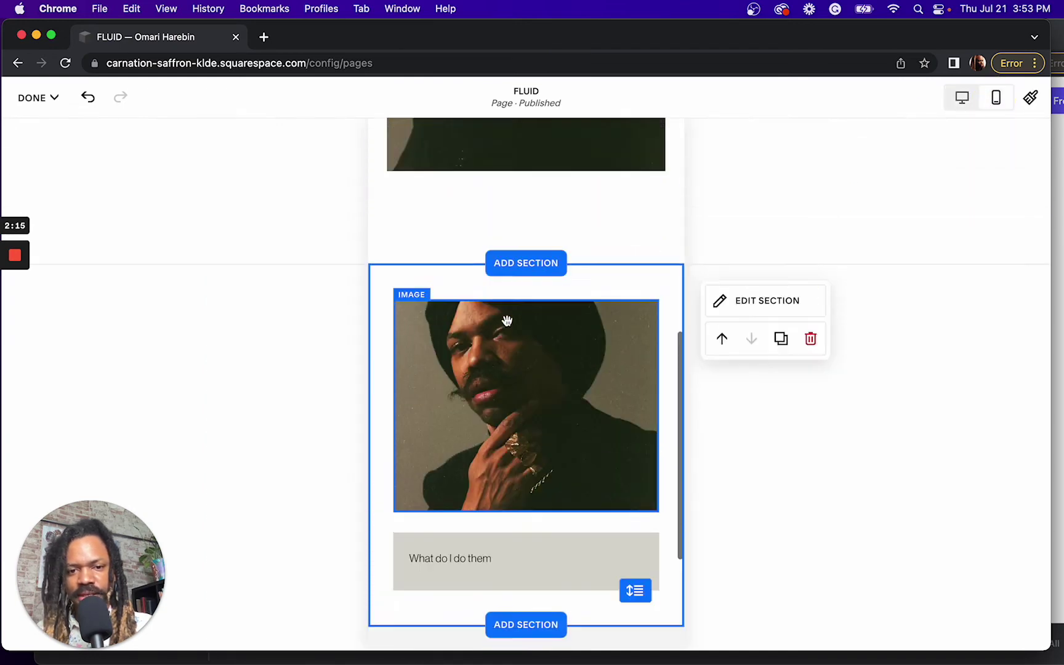
{"action": "scroll", "coordinate": [506, 320], "scroll_direction": "down", "scroll_amount": 4}
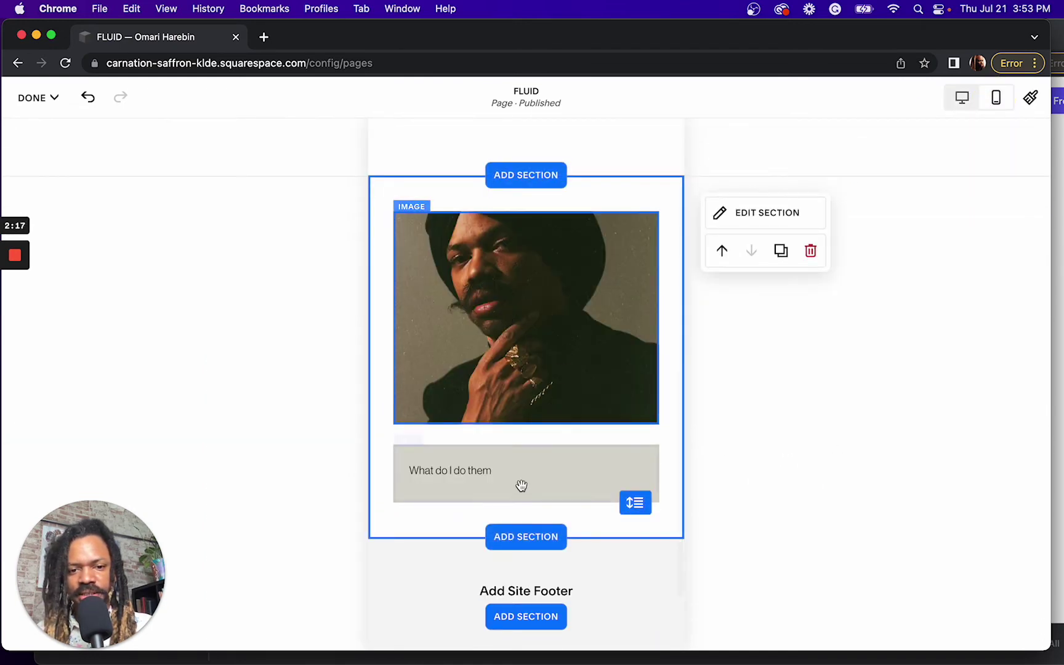
{"action": "left_click_drag", "start_coordinate": [521, 487], "coordinate": [545, 368]}
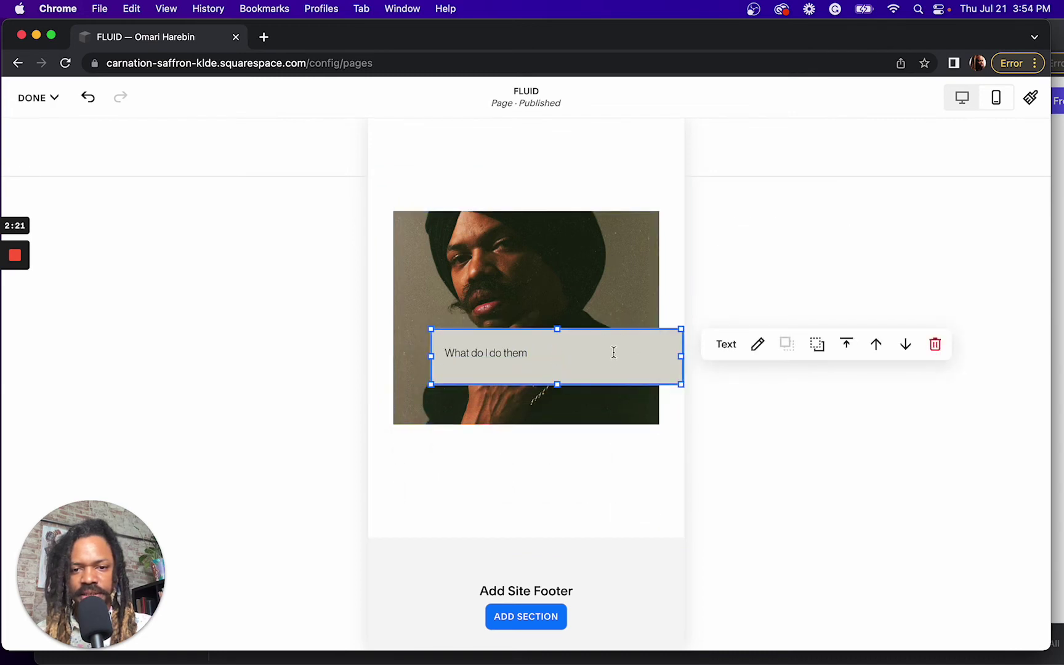
- Shift the mobile text block left so it overhangs the image's left edge
{"action": "left_click", "coordinate": [614, 352]}
{"action": "left_click", "coordinate": [551, 404]}
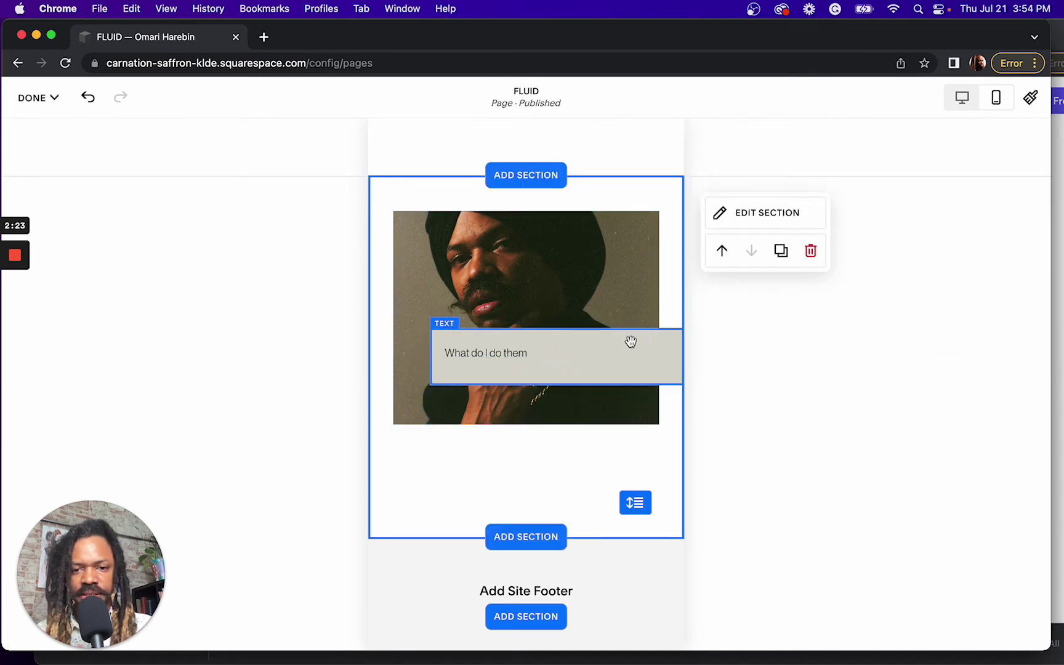
{"action": "left_click_drag", "start_coordinate": [631, 342], "coordinate": [559, 357]}
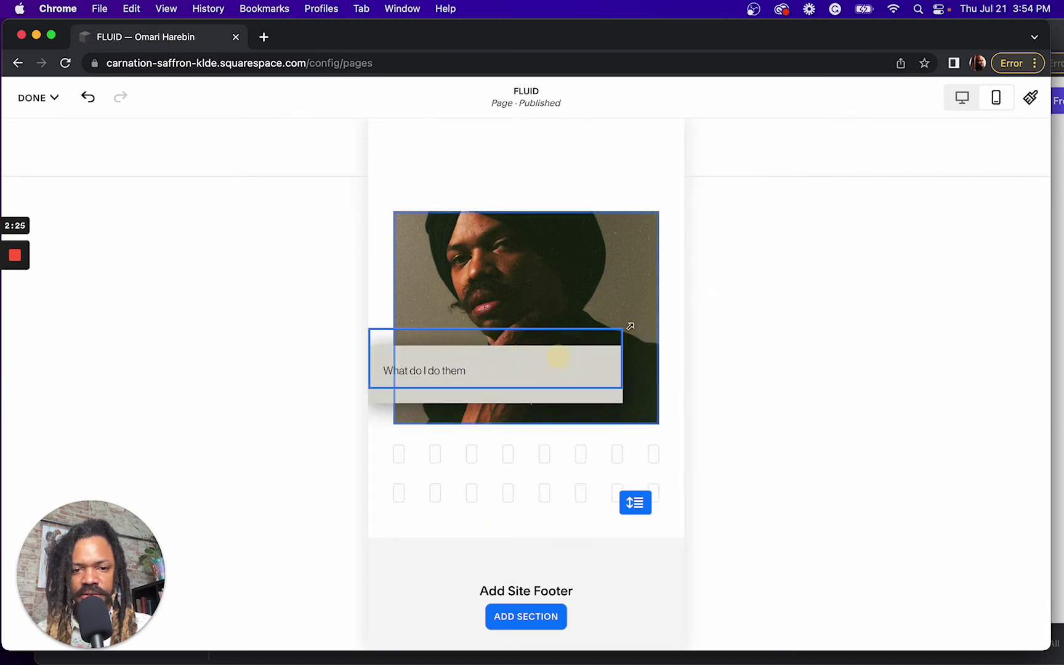
{"action": "scroll", "coordinate": [635, 321], "scroll_direction": "down", "scroll_amount": 3}
{"action": "scroll", "coordinate": [564, 323], "scroll_direction": "up", "scroll_amount": 1}
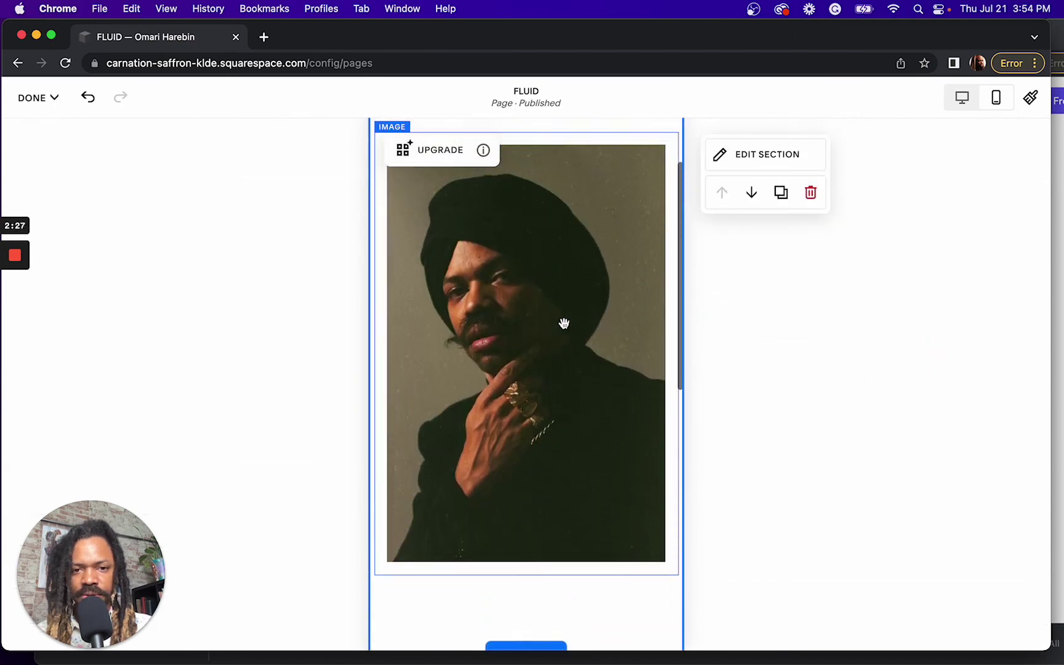
{"action": "scroll", "coordinate": [564, 324], "scroll_direction": "up", "scroll_amount": 2}
{"action": "scroll", "coordinate": [563, 408], "scroll_direction": "down", "scroll_amount": 4}
{"action": "left_click_drag", "start_coordinate": [589, 382], "coordinate": [743, 327]}
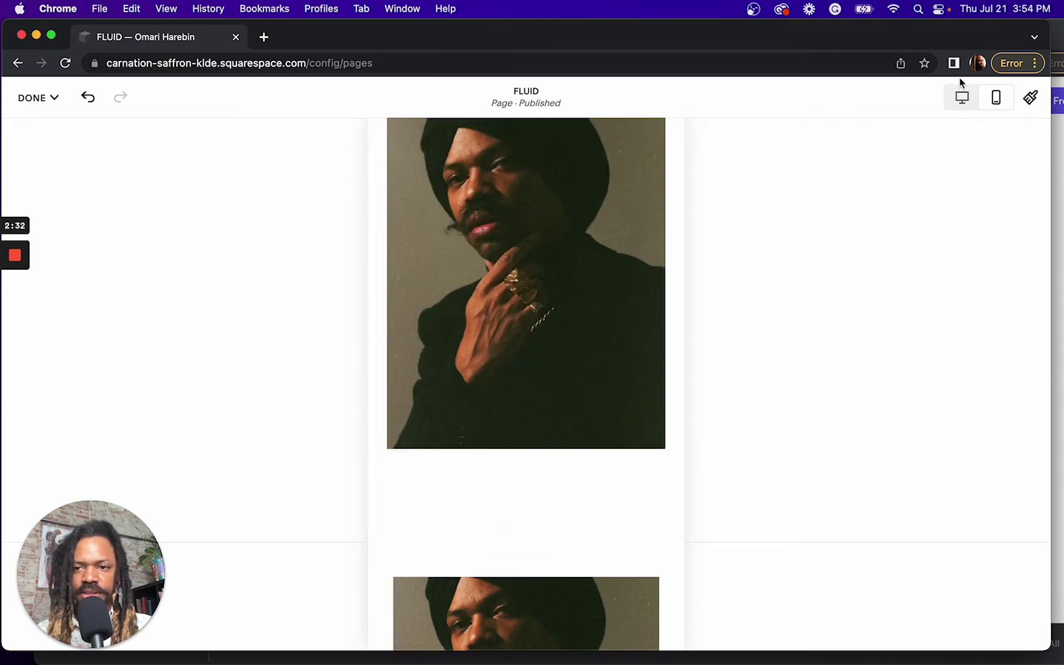
- Switch to Desktop View and scroll down to the grey text block overlapping the portrait
{"action": "left_click", "coordinate": [962, 97]}
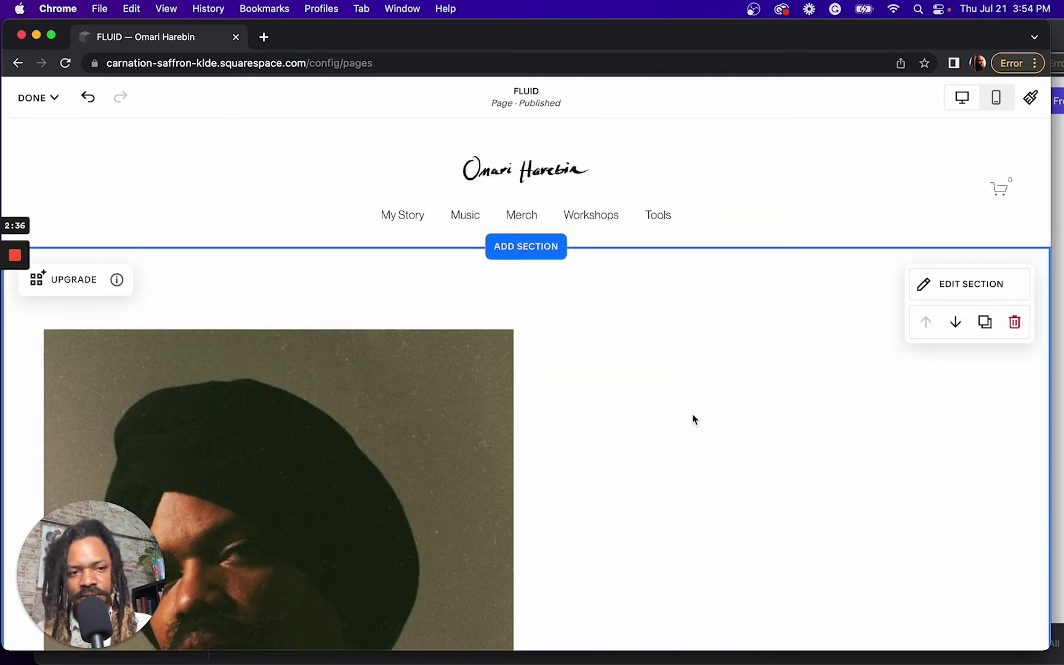
{"action": "scroll", "coordinate": [693, 419], "scroll_direction": "down", "scroll_amount": 5}
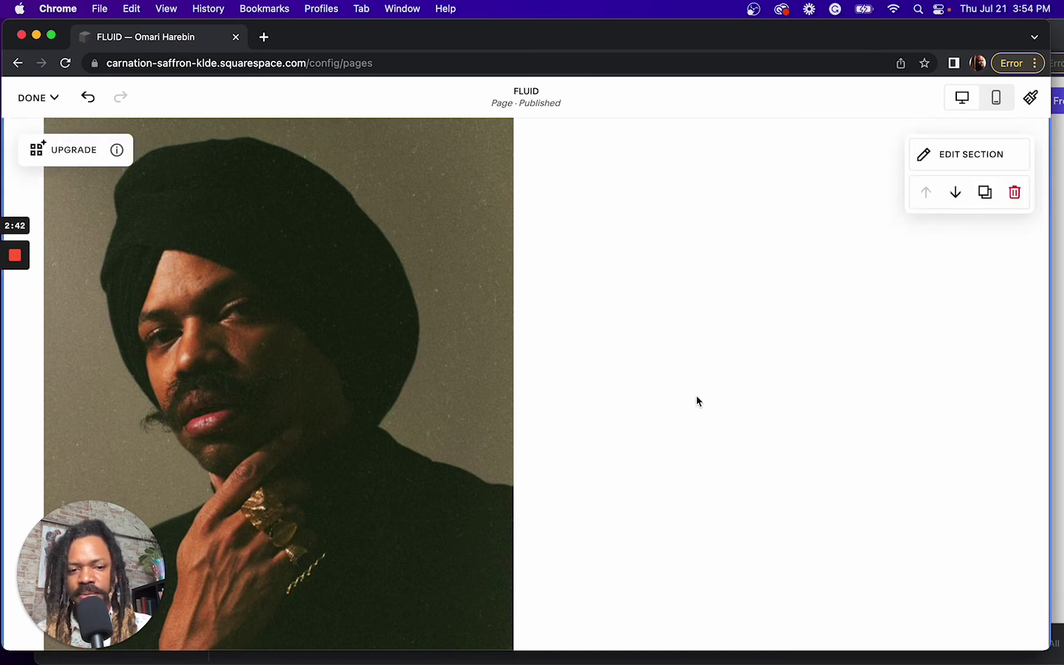
{"action": "scroll", "coordinate": [696, 399], "scroll_direction": "down", "scroll_amount": 5}
{"action": "scroll", "coordinate": [697, 401], "scroll_direction": "down", "scroll_amount": 5}
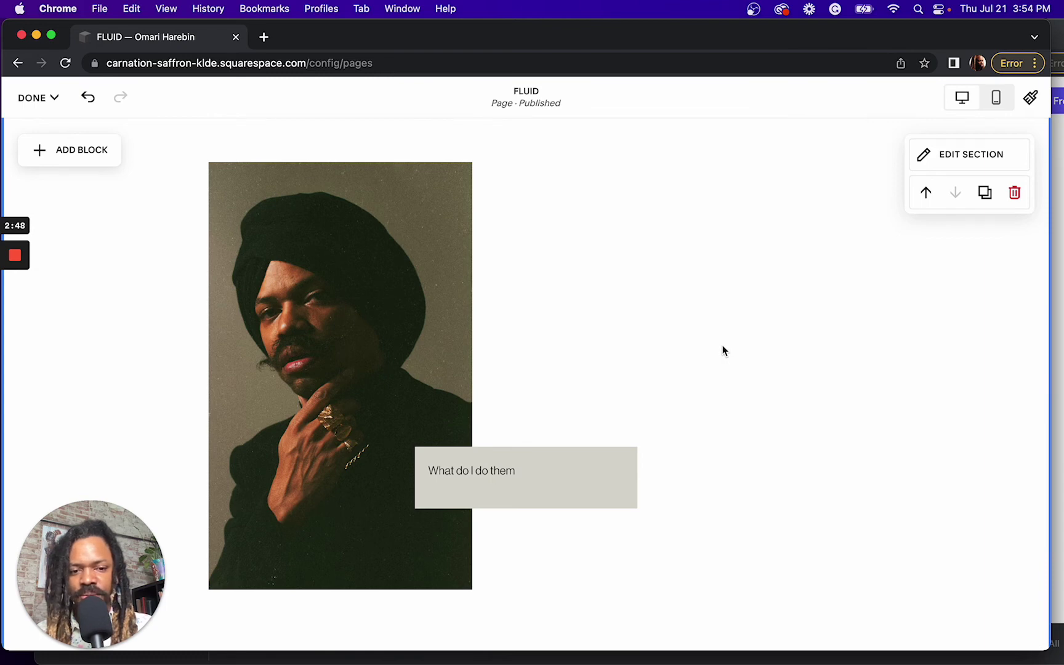
{"action": "scroll", "coordinate": [691, 333], "scroll_direction": "up", "scroll_amount": 7}
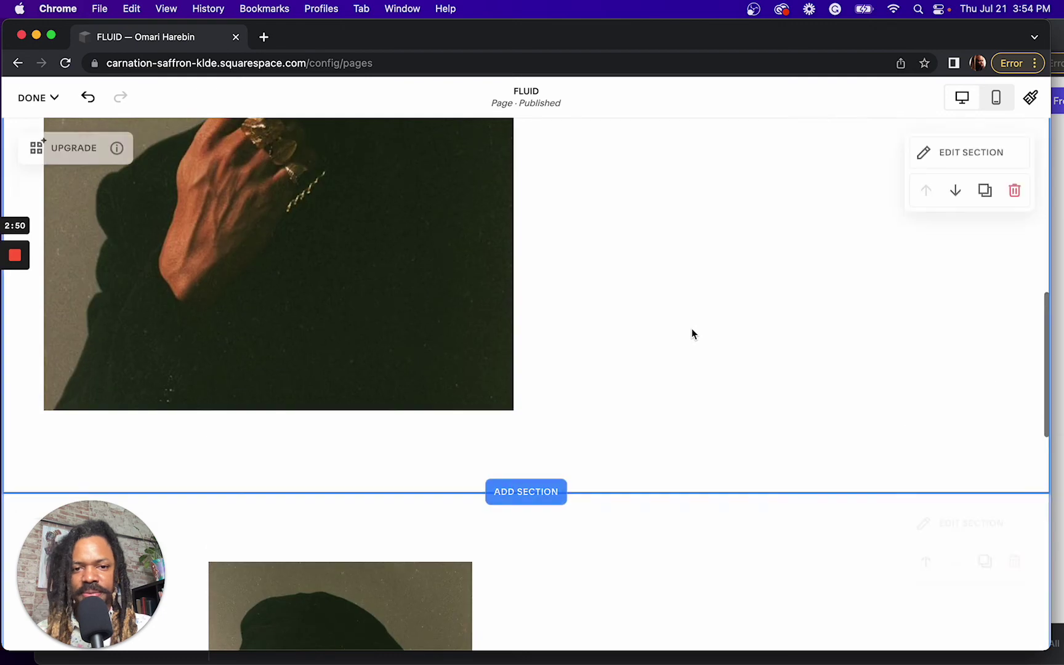
{"action": "scroll", "coordinate": [691, 333], "scroll_direction": "down", "scroll_amount": 4}
{"action": "scroll", "coordinate": [691, 332], "scroll_direction": "down", "scroll_amount": 3}
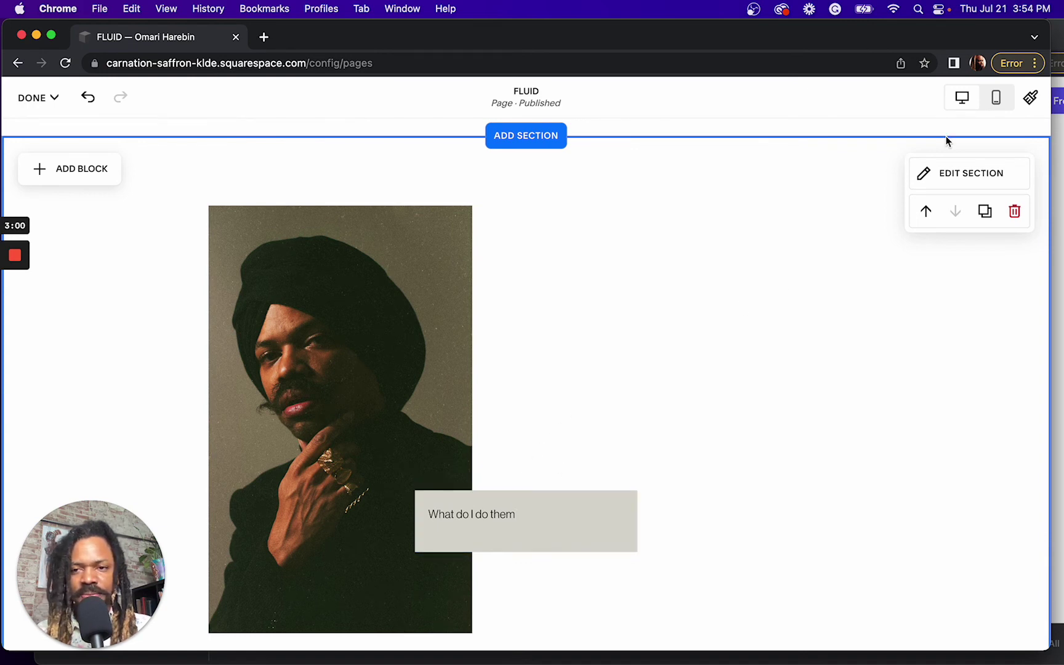
{"action": "left_click", "coordinate": [996, 101]}
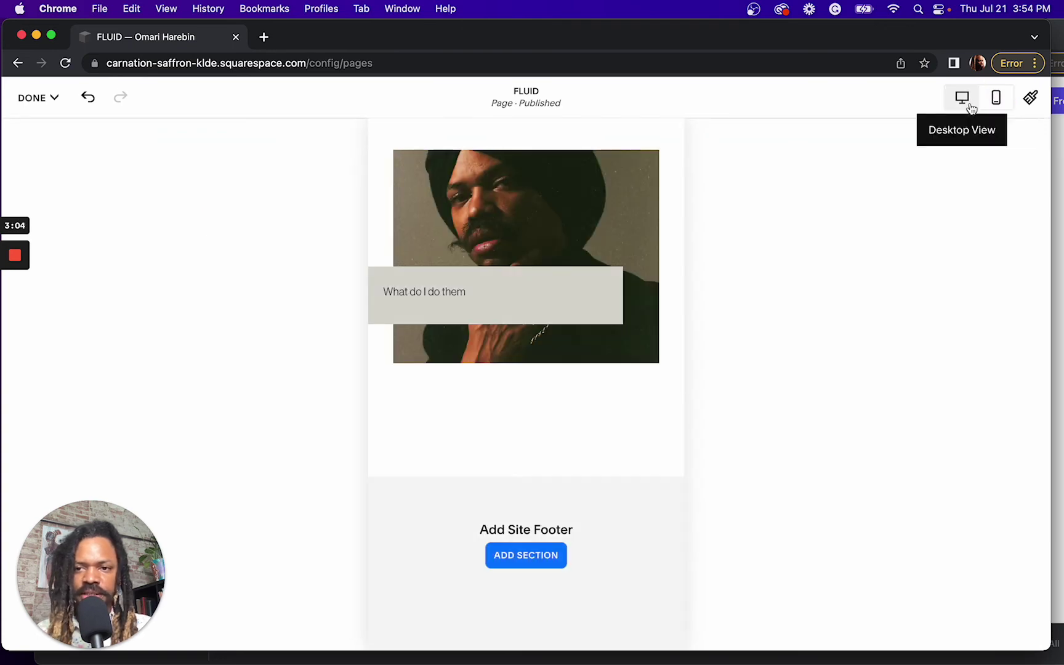
{"action": "left_click", "coordinate": [970, 106]}
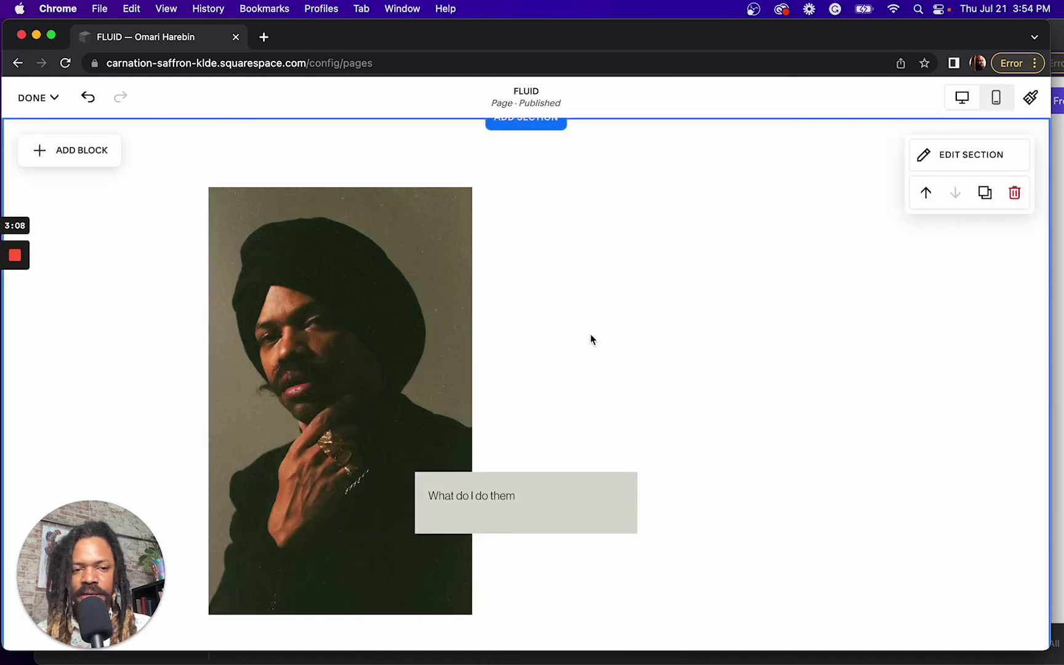
{"action": "scroll", "coordinate": [591, 339], "scroll_direction": "up", "scroll_amount": 5}
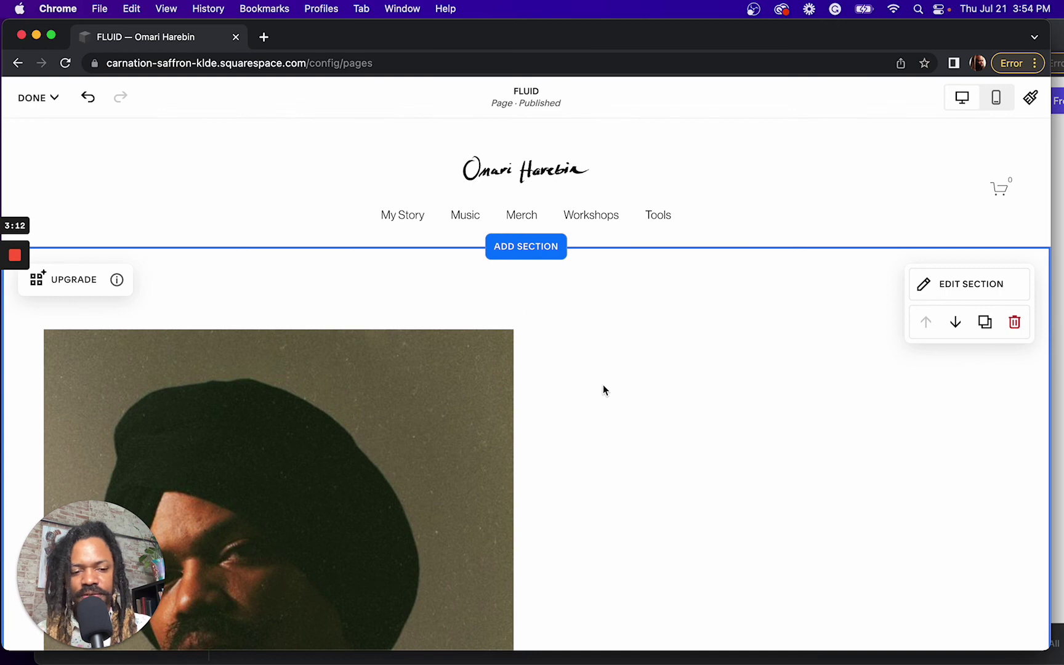
{"action": "scroll", "coordinate": [603, 386], "scroll_direction": "down", "scroll_amount": 10}
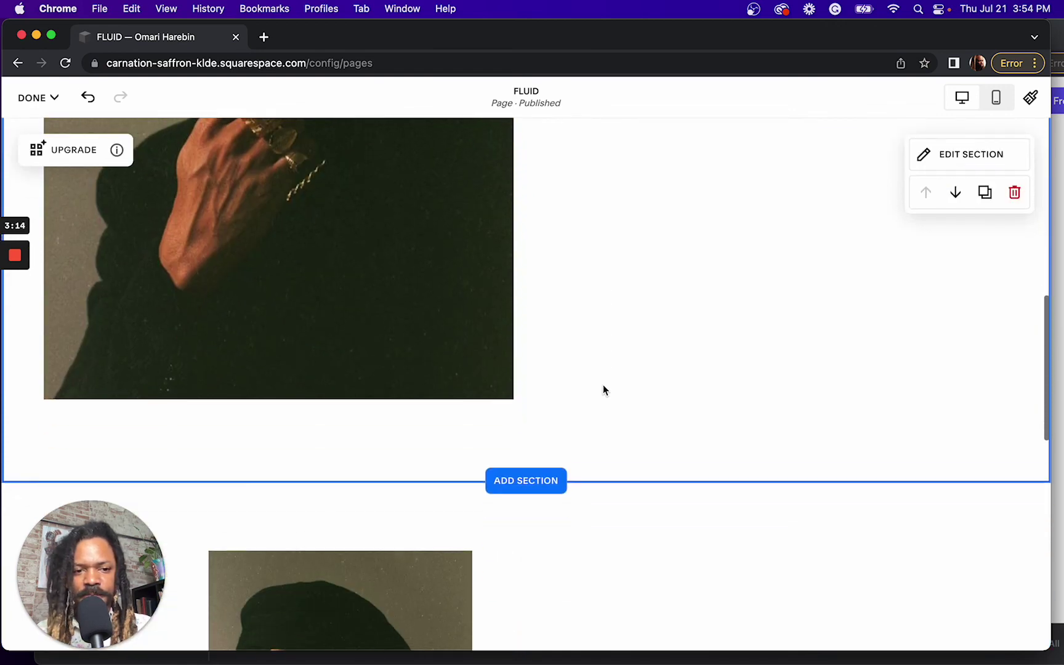
{"action": "scroll", "coordinate": [603, 386], "scroll_direction": "down", "scroll_amount": 5}
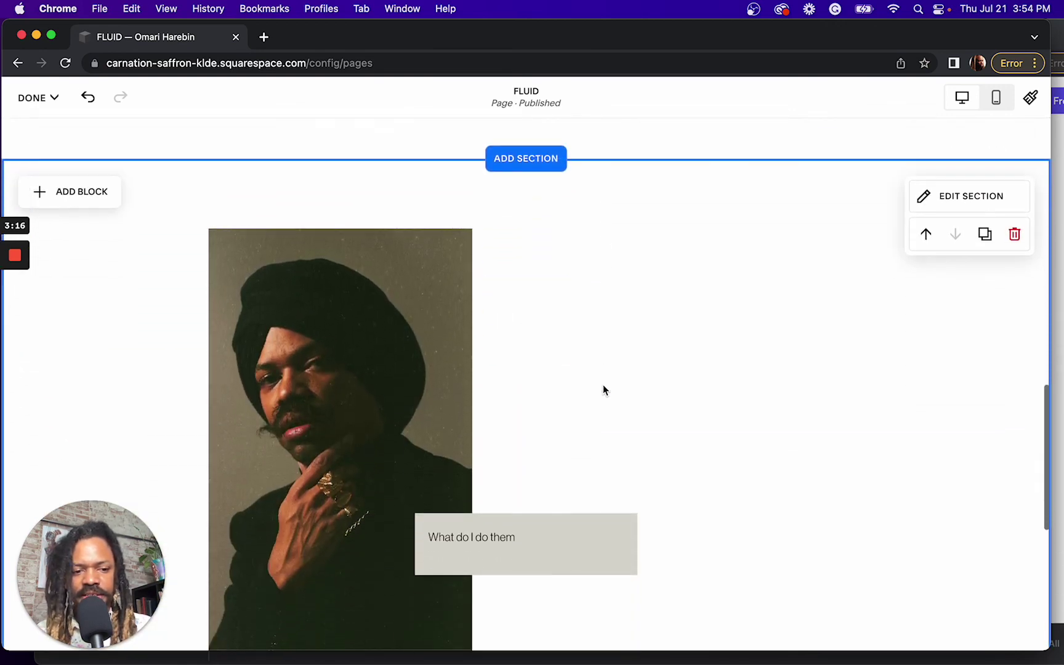